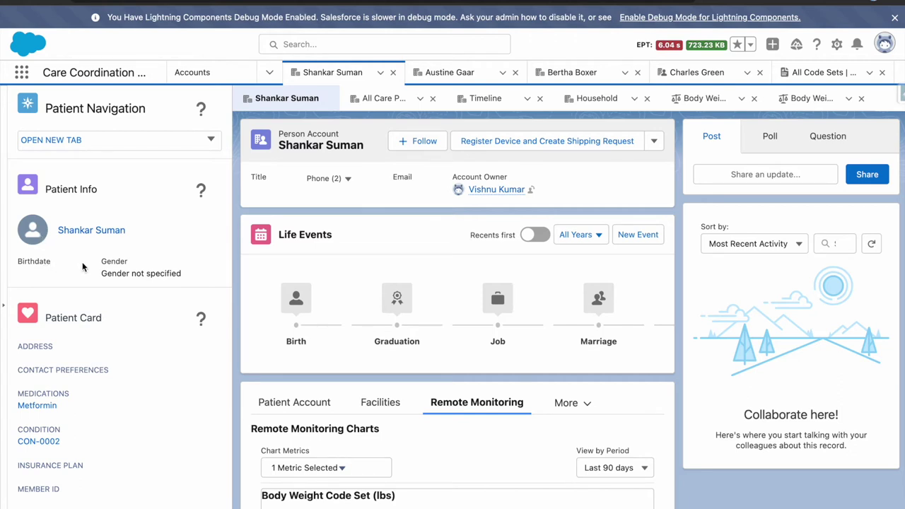
scroll(96, 318, down, 1)
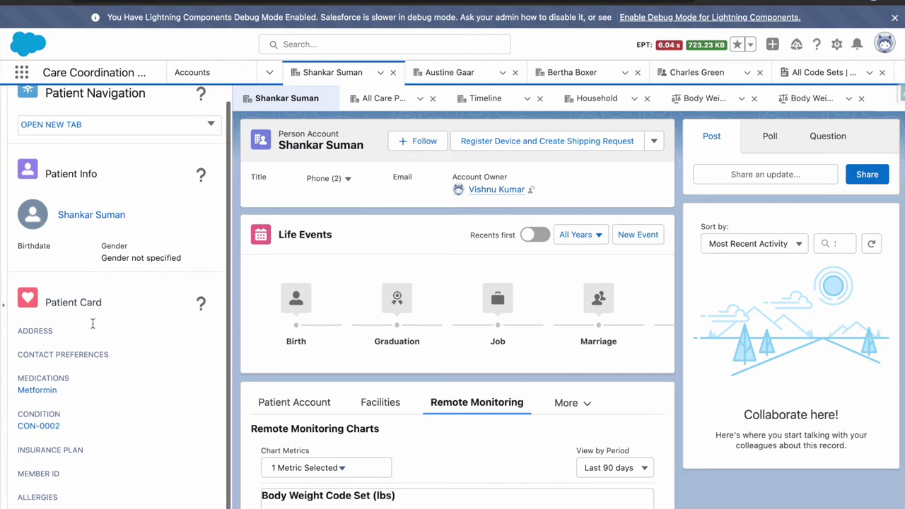
drag(19, 331, 117, 495)
click(115, 491)
drag(71, 428, 16, 423)
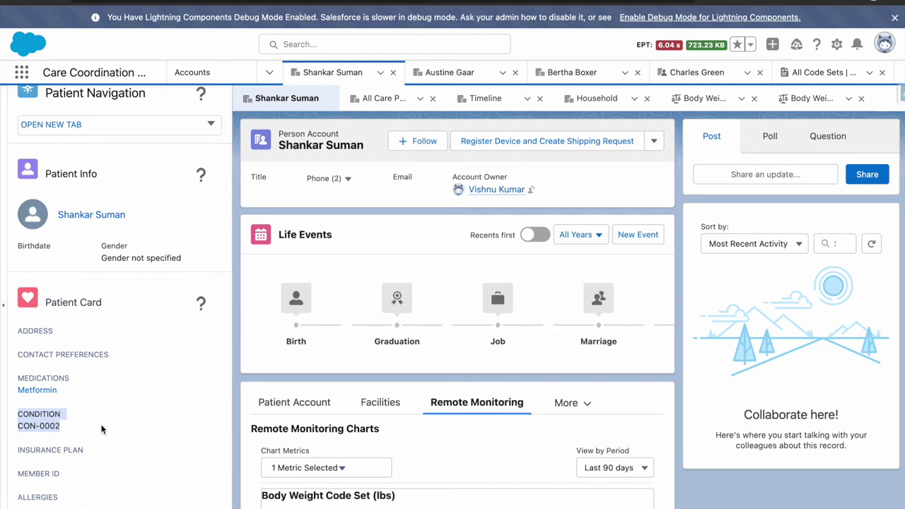
click(147, 335)
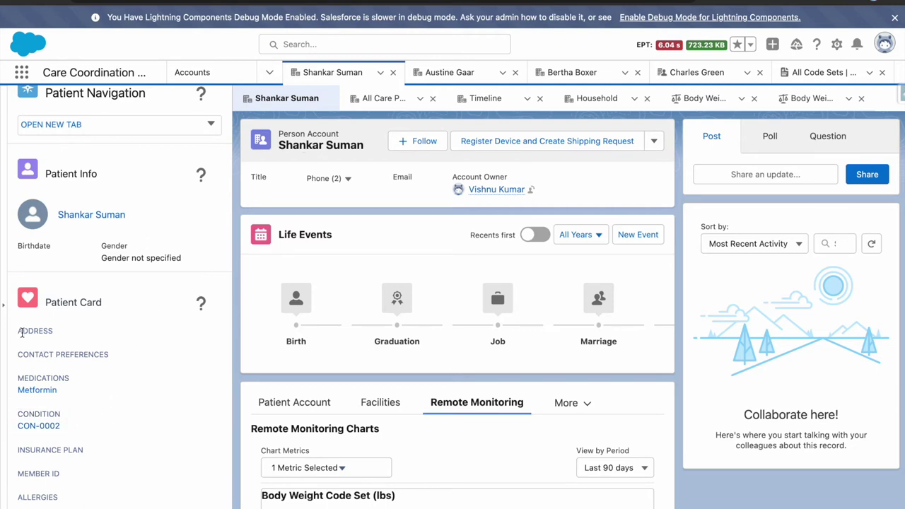
scroll(125, 333, up, 1)
click(101, 141)
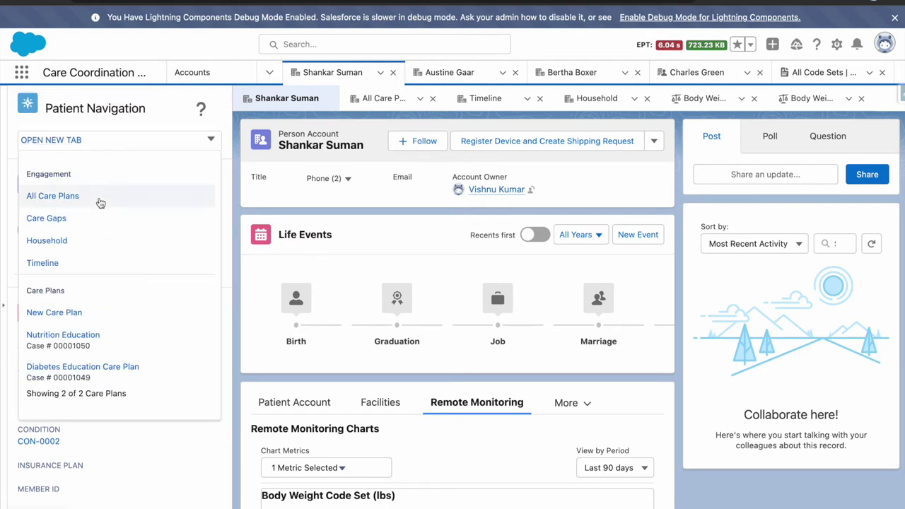
click(126, 460)
drag(120, 504, 71, 344)
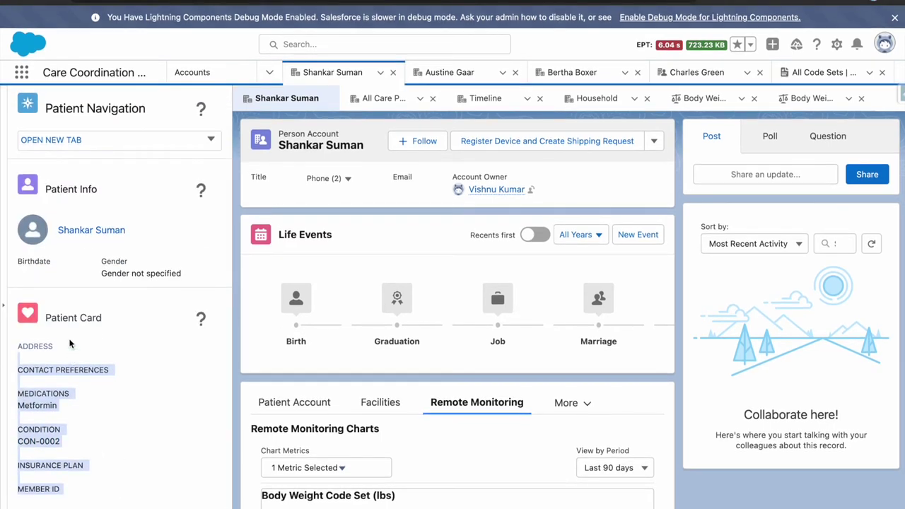
click(96, 144)
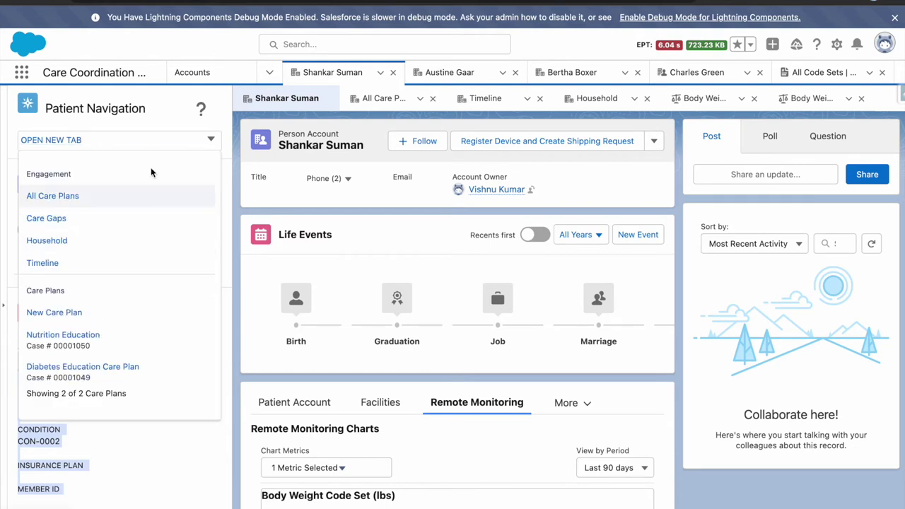
click(149, 110)
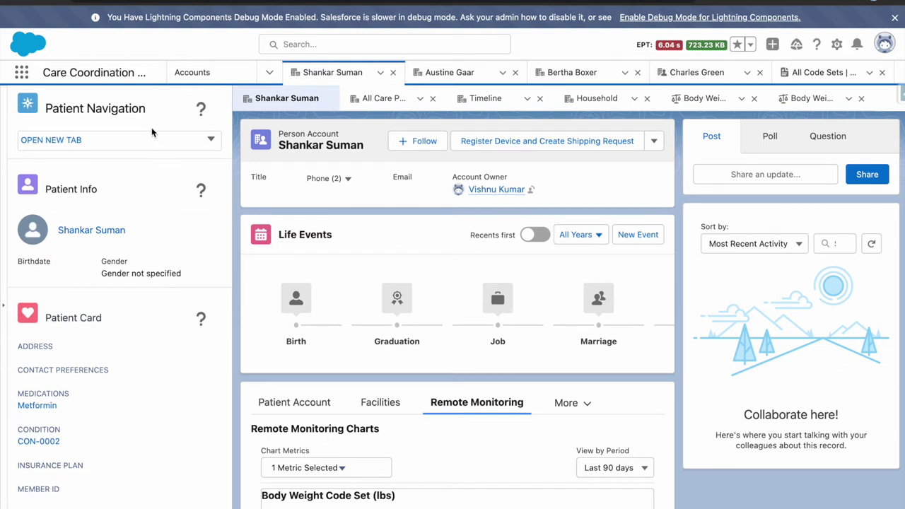
drag(149, 109, 45, 114)
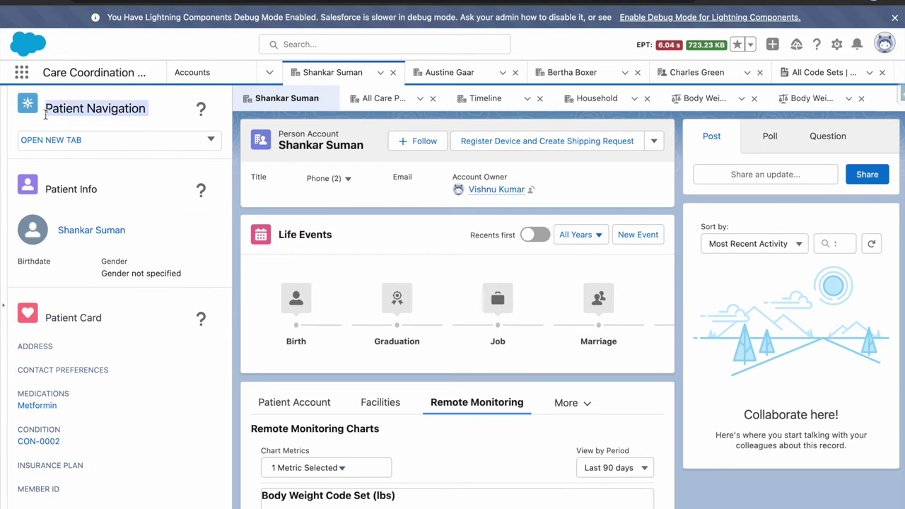
drag(117, 187, 55, 189)
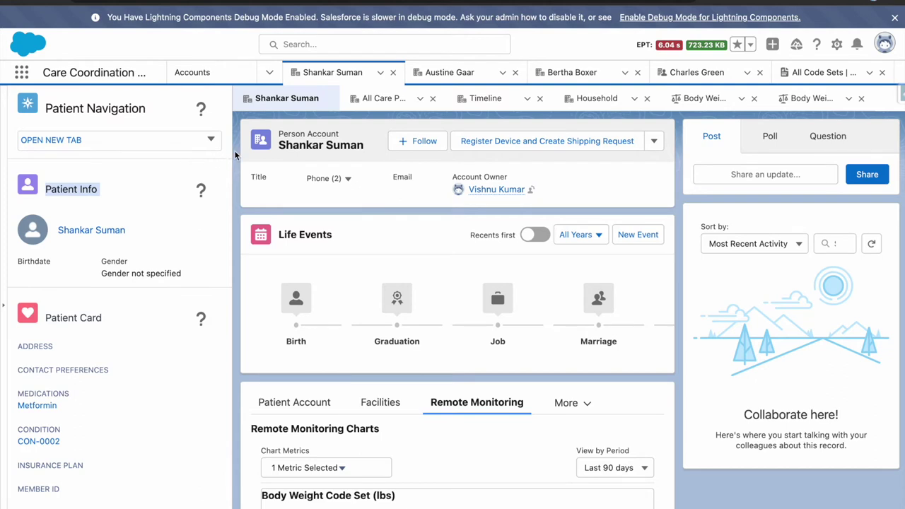
click(653, 145)
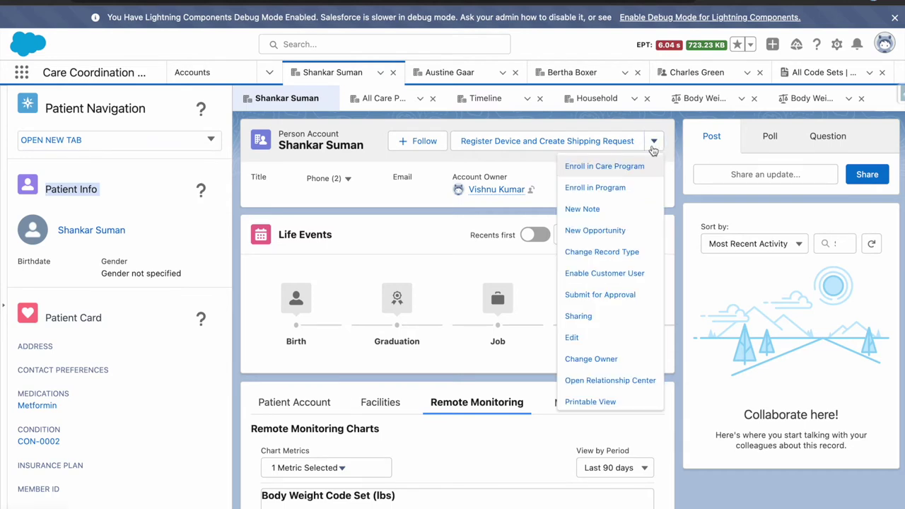
click(554, 145)
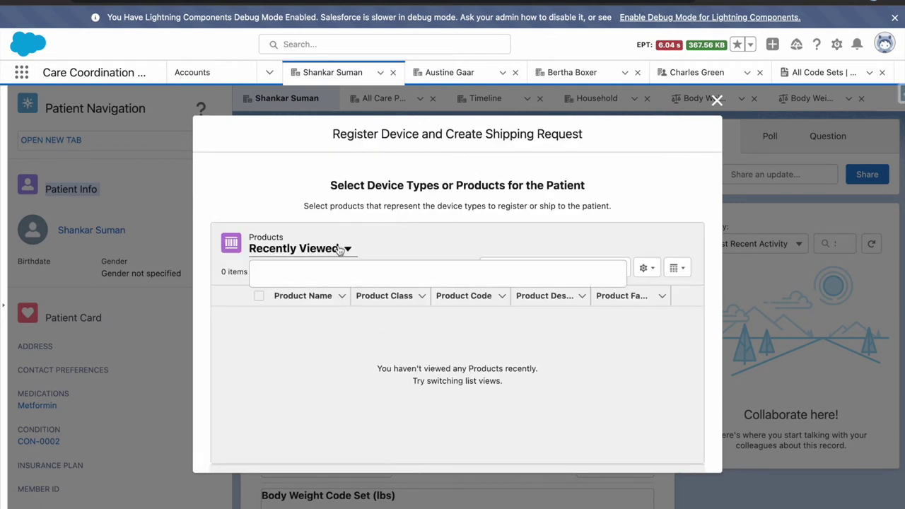
click(347, 249)
click(327, 291)
click(259, 317)
click(258, 335)
scroll(459, 381, down, 1)
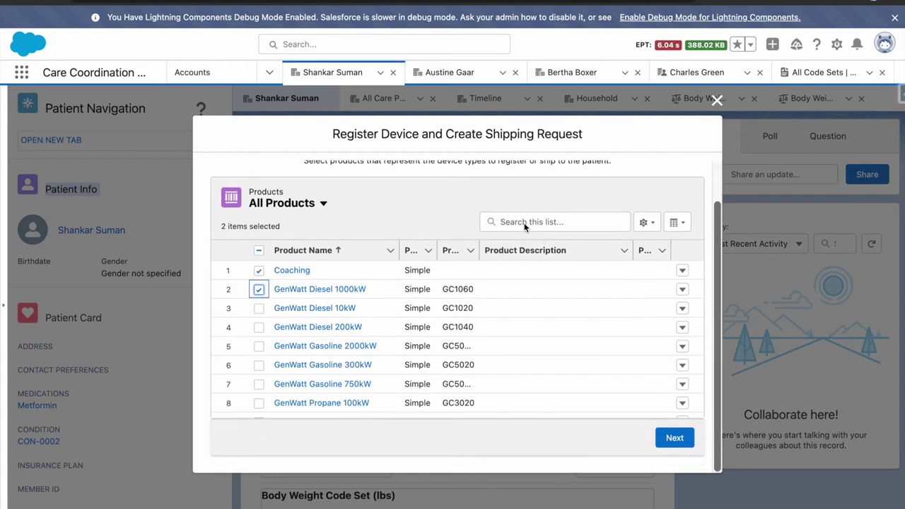
click(669, 440)
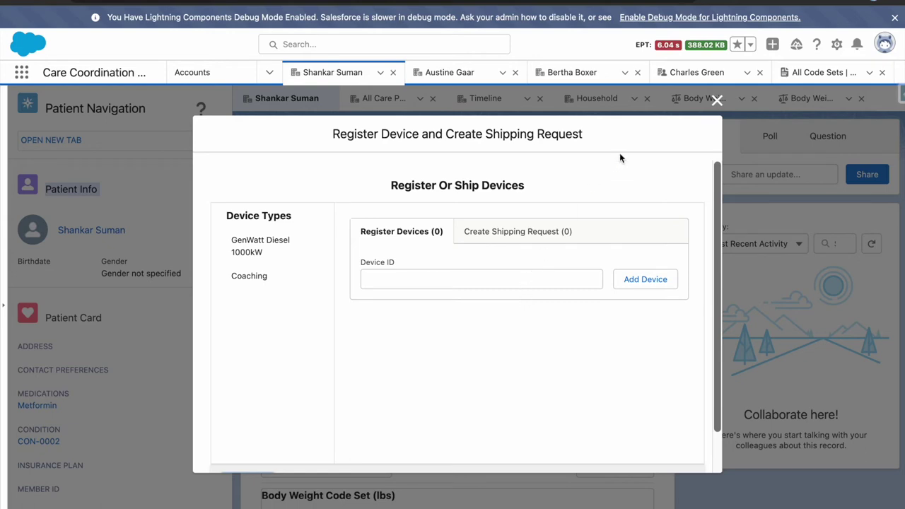
click(715, 104)
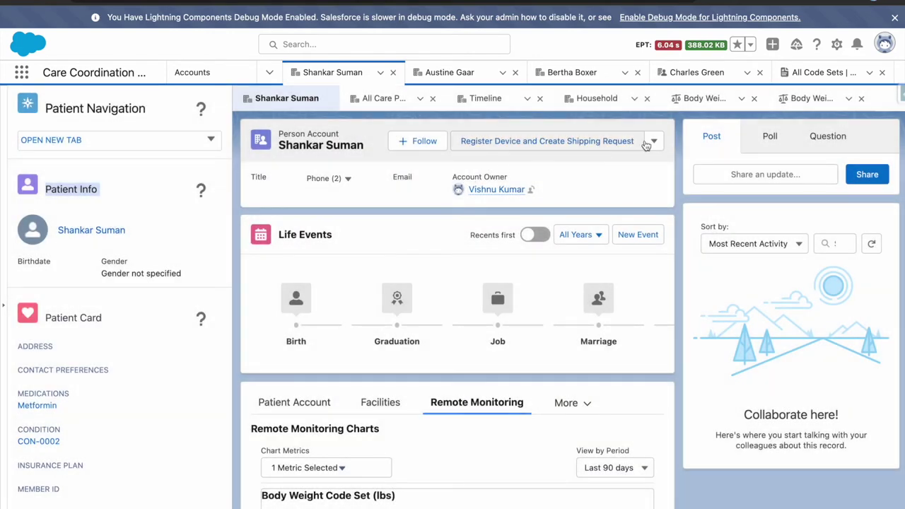
click(654, 141)
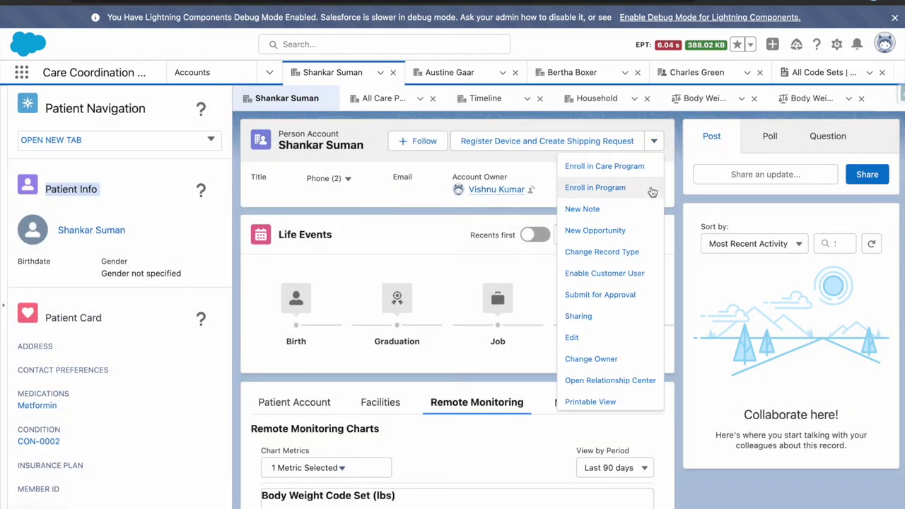
click(651, 189)
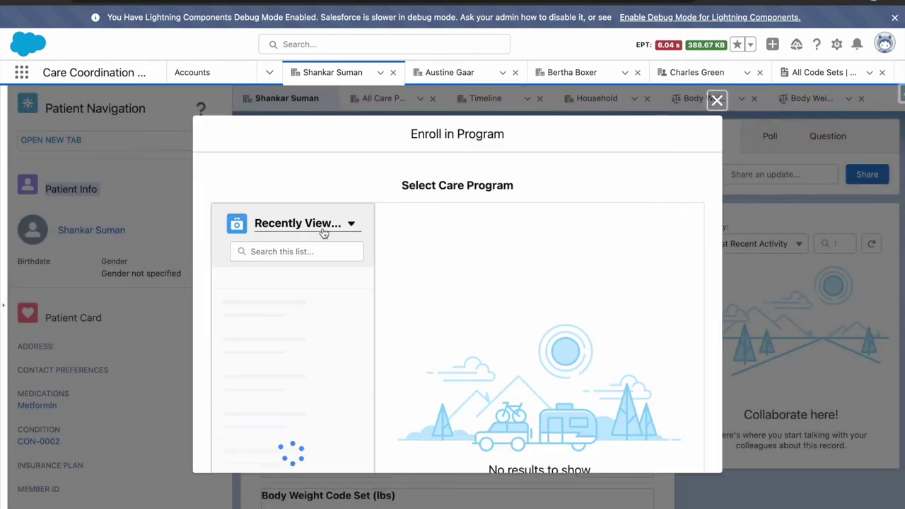
click(312, 322)
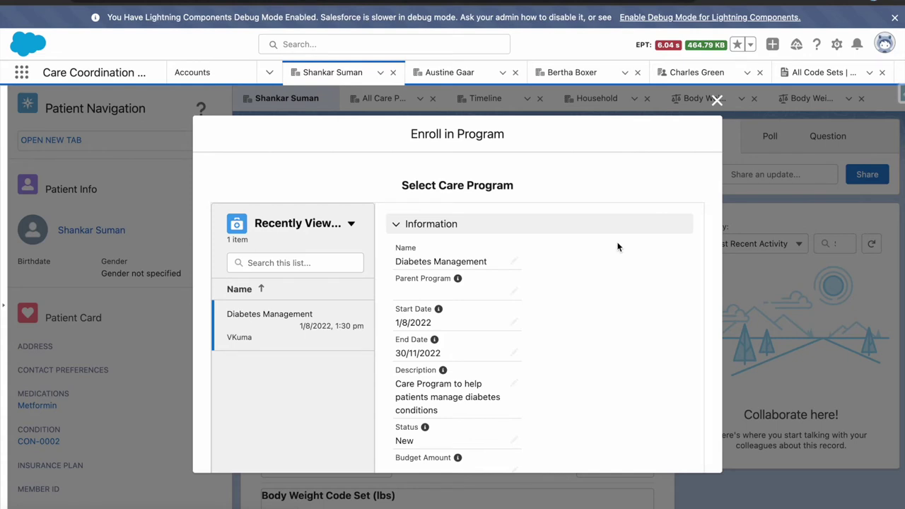
click(715, 102)
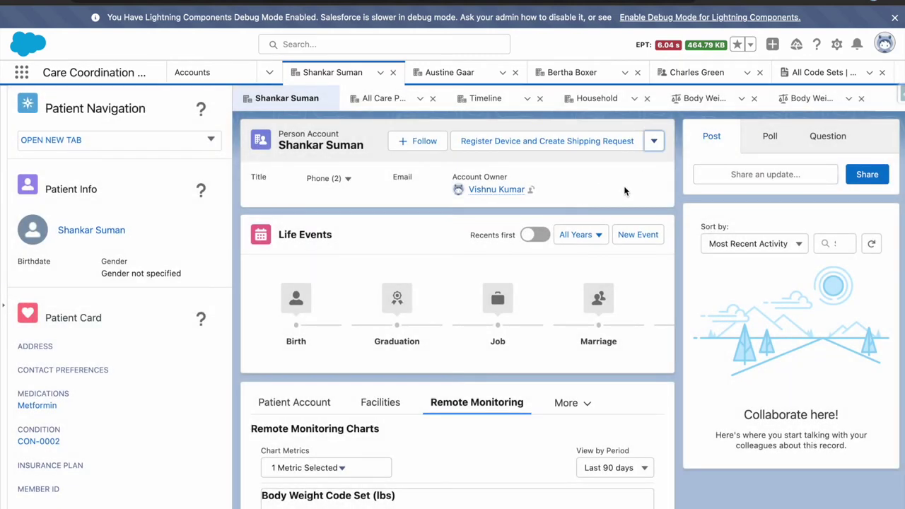
click(653, 142)
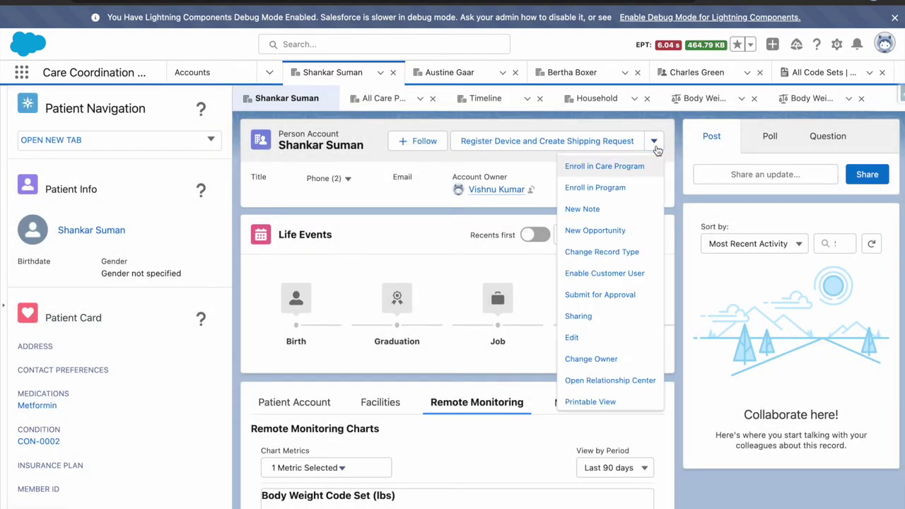
- Browse the actions list and Life Events options, visiting another patient's tab and coming back
scroll(659, 217, down, 1)
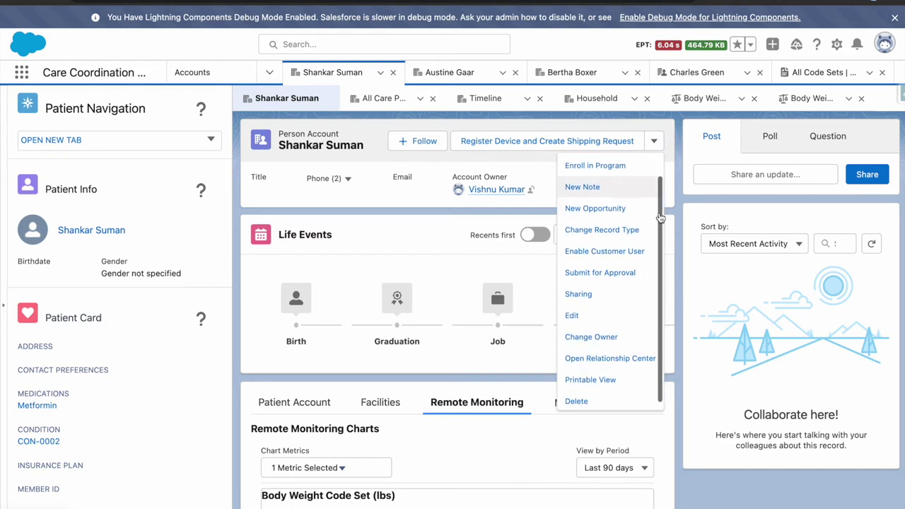
click(675, 219)
scroll(675, 218, down, 2)
scroll(531, 149, up, 1)
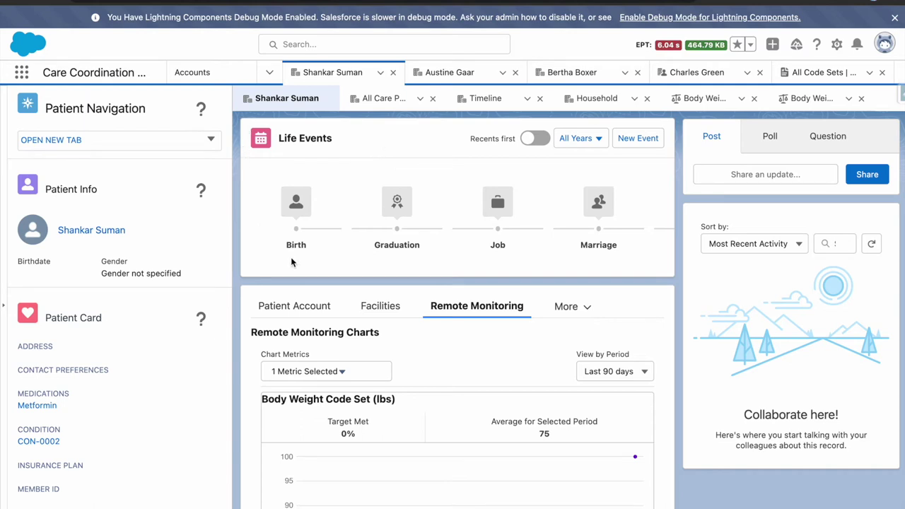
scroll(575, 218, right, 10)
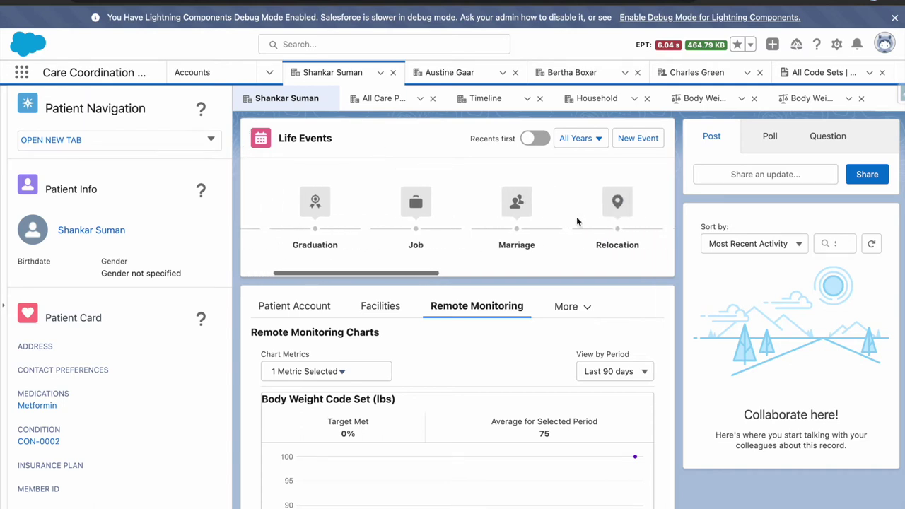
scroll(576, 216, left, 10)
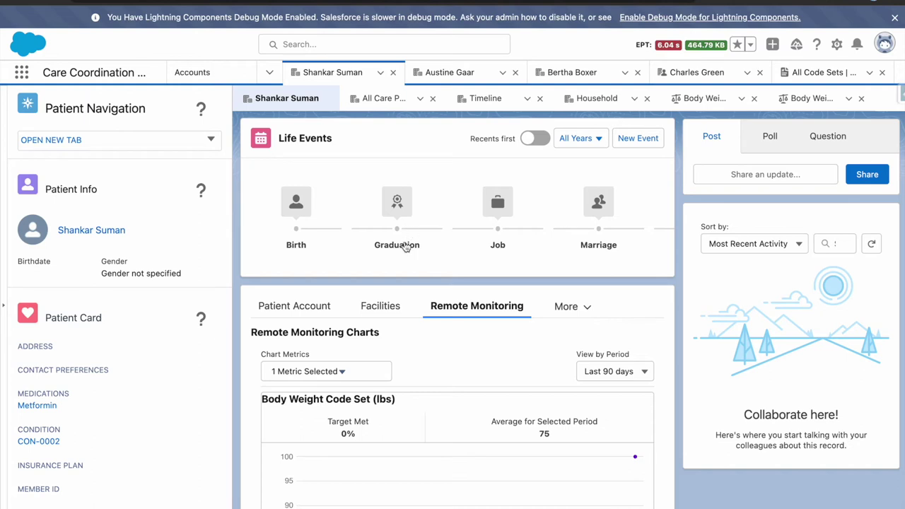
scroll(410, 242, right, 5)
scroll(353, 244, right, 3)
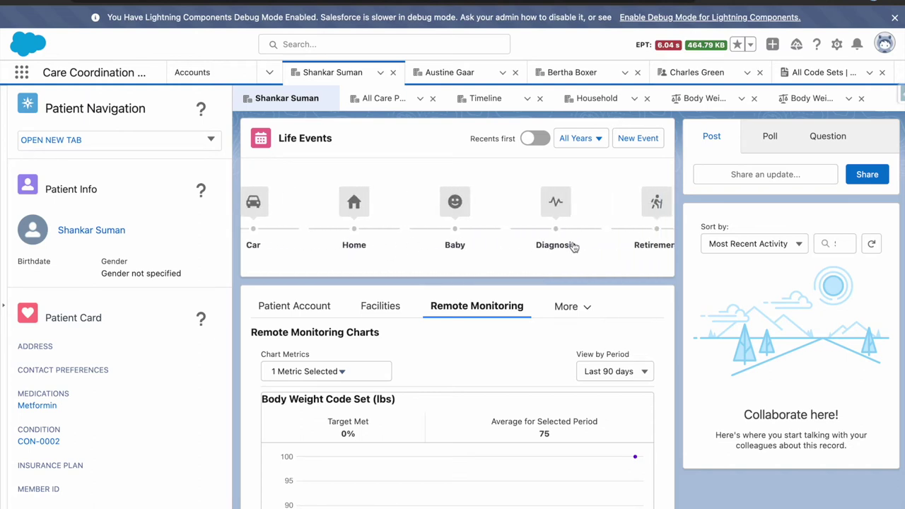
scroll(393, 176, left, 5)
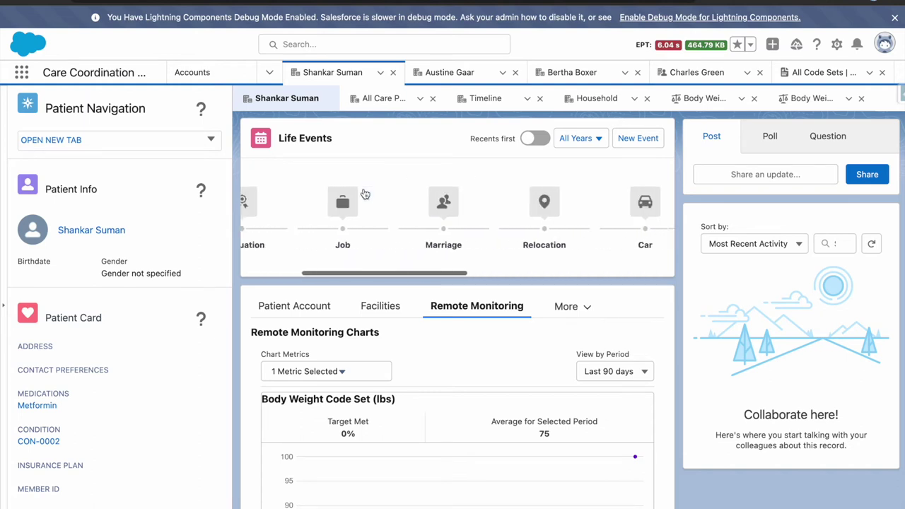
click(439, 73)
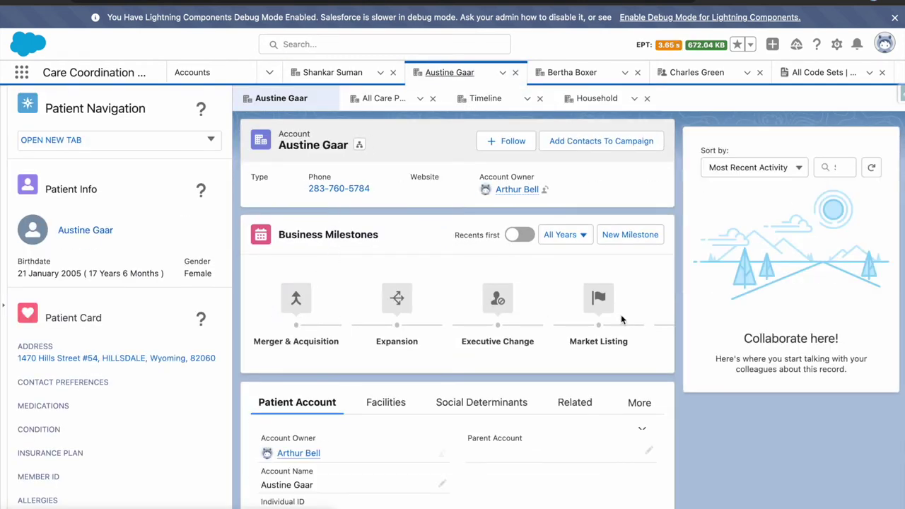
click(355, 77)
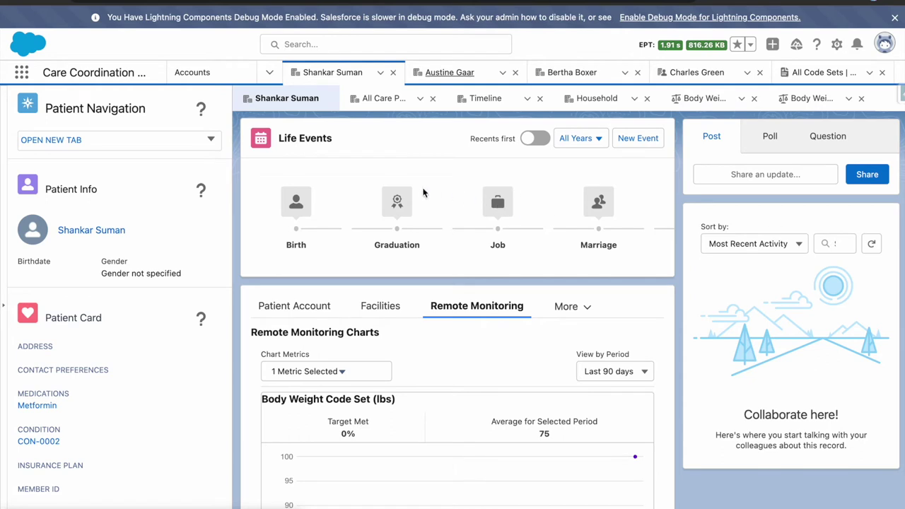
- Start a new Job life event in its own subtab, then return to the patient's record
click(497, 204)
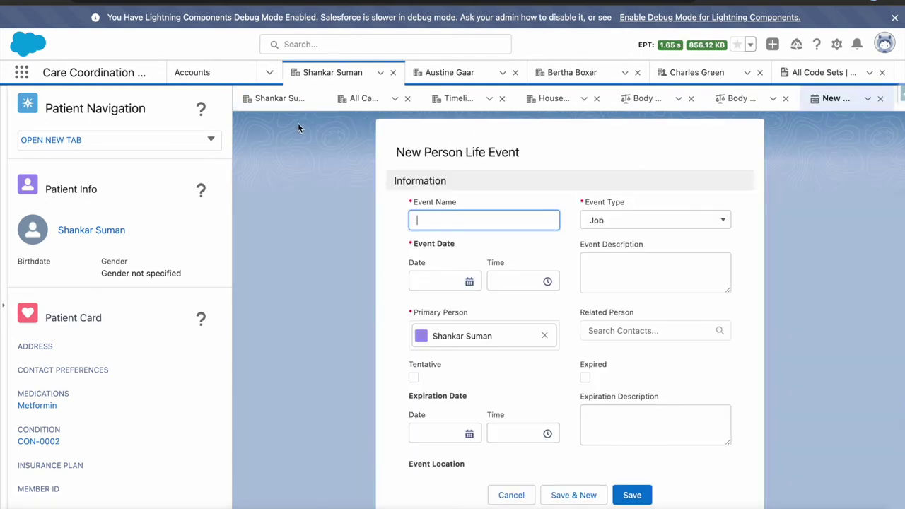
drag(424, 152, 544, 152)
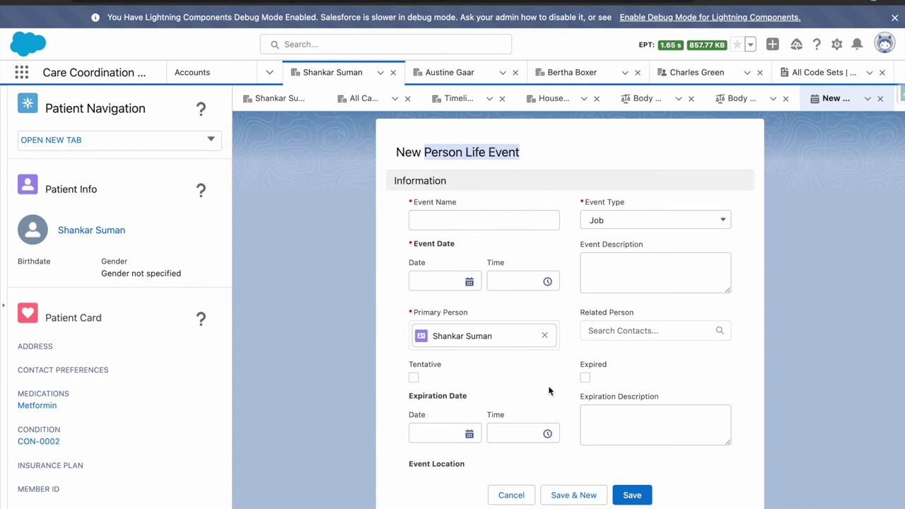
click(288, 99)
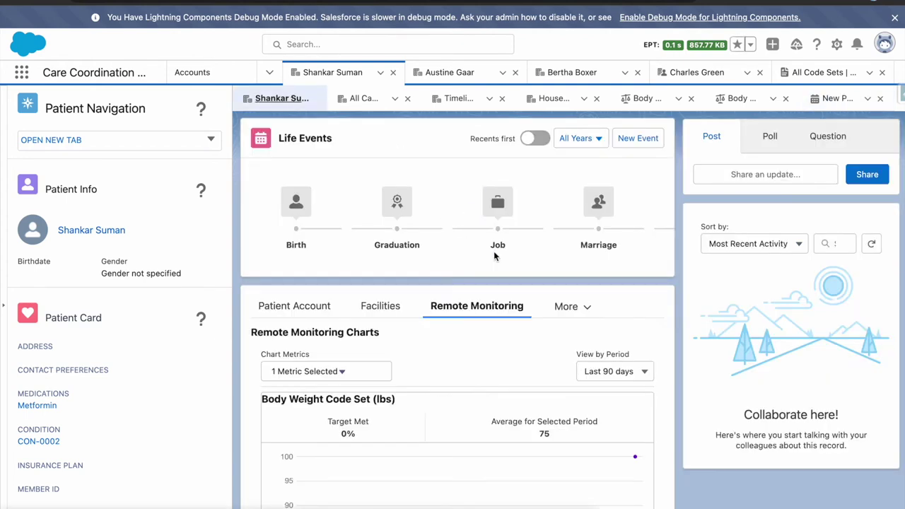
scroll(494, 255, down, 2)
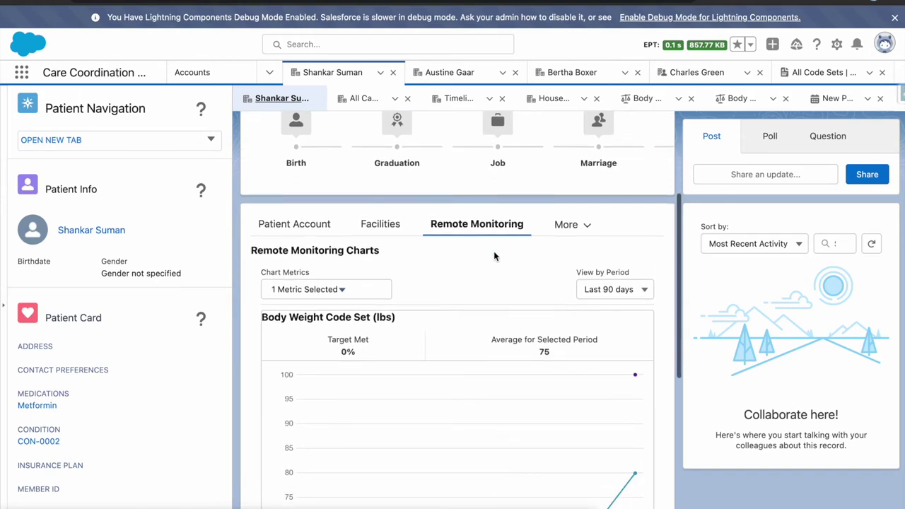
- View the patient's account details and the Facilities section with its Relationships
click(327, 228)
scroll(478, 407, down, 5)
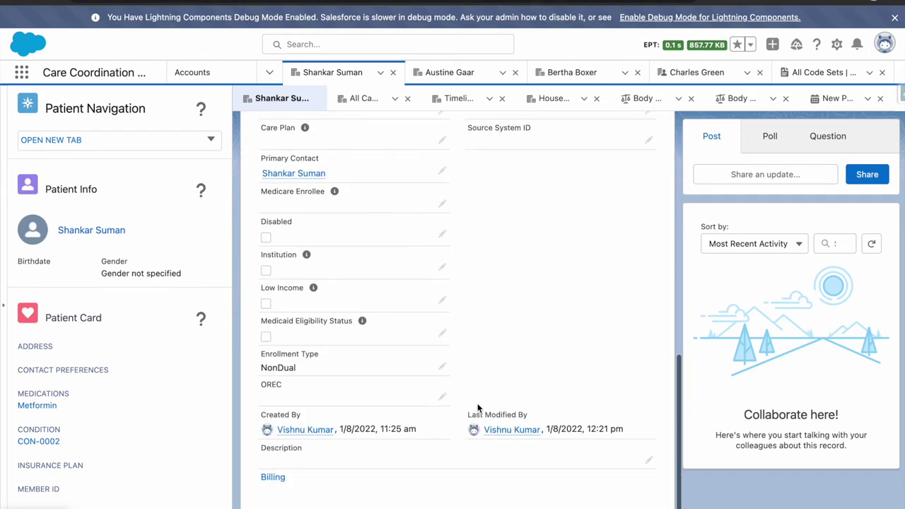
scroll(478, 406, up, 8)
scroll(395, 236, down, 3)
click(386, 212)
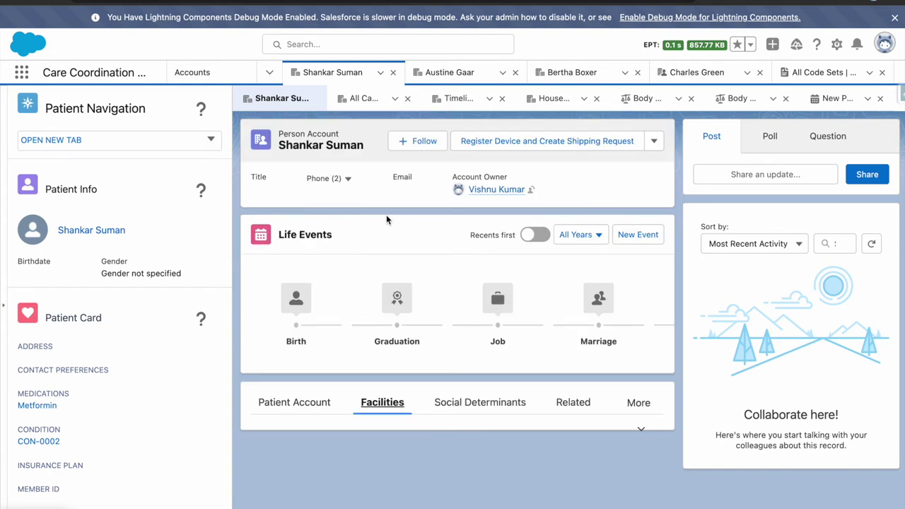
scroll(375, 445, down, 1)
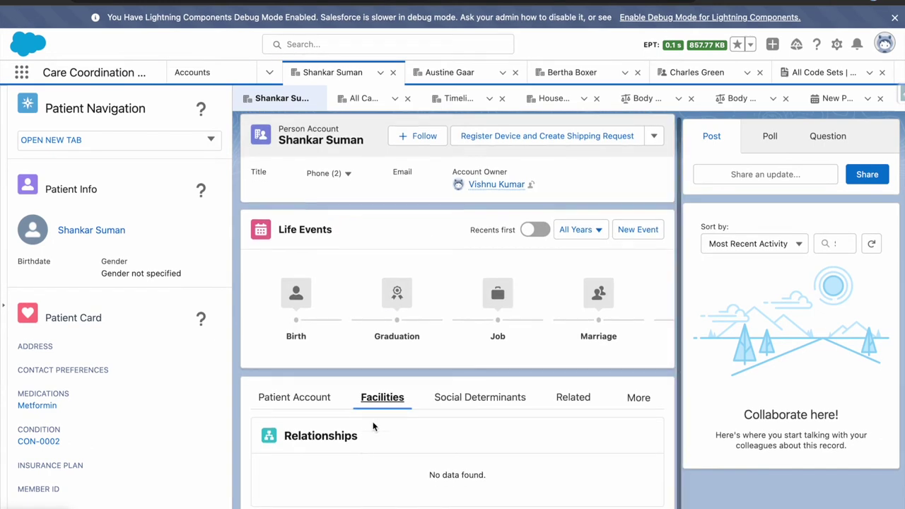
drag(386, 446, 280, 444)
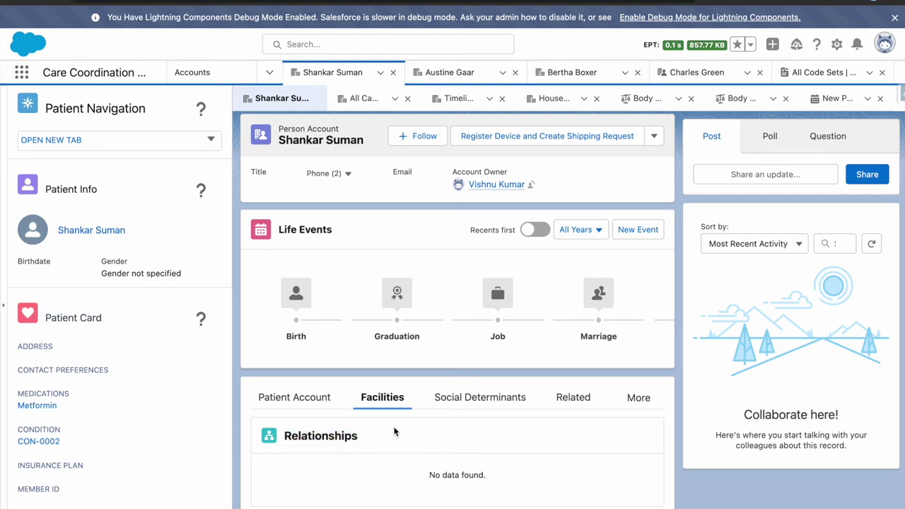
- Show Social Determinants and its Barriers card with the open No Automobile transportation barrier
click(465, 403)
scroll(467, 408, down, 2)
scroll(466, 408, down, 3)
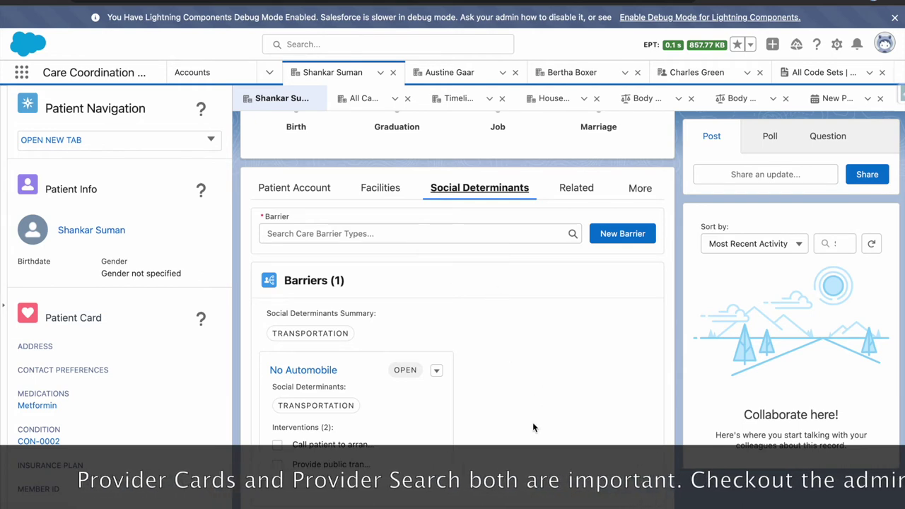
- Open the Related lists and review the 2 cases, Type 2 Diabetes and Metformin
click(576, 188)
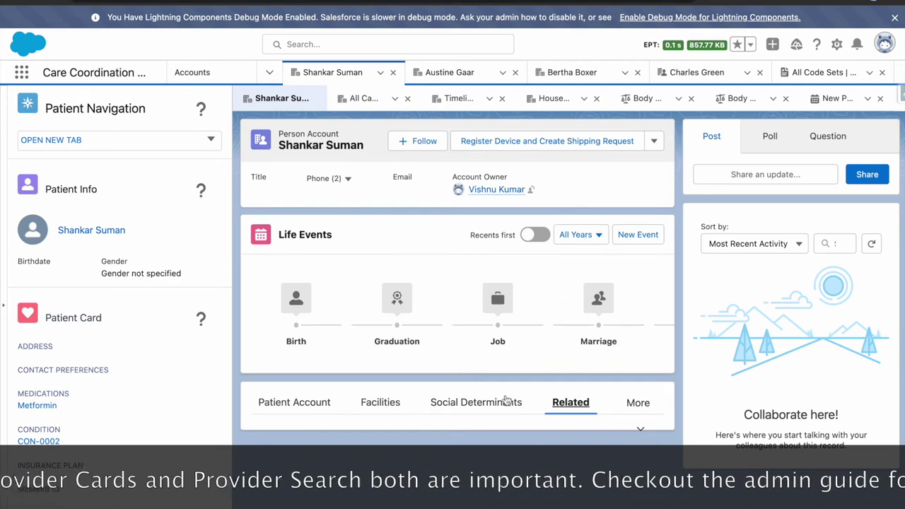
scroll(508, 445, down, 5)
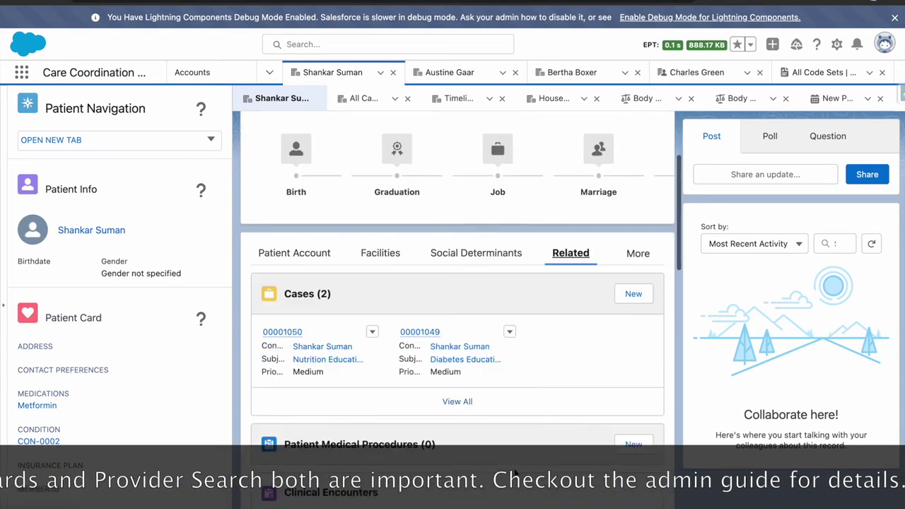
scroll(515, 472, down, 3)
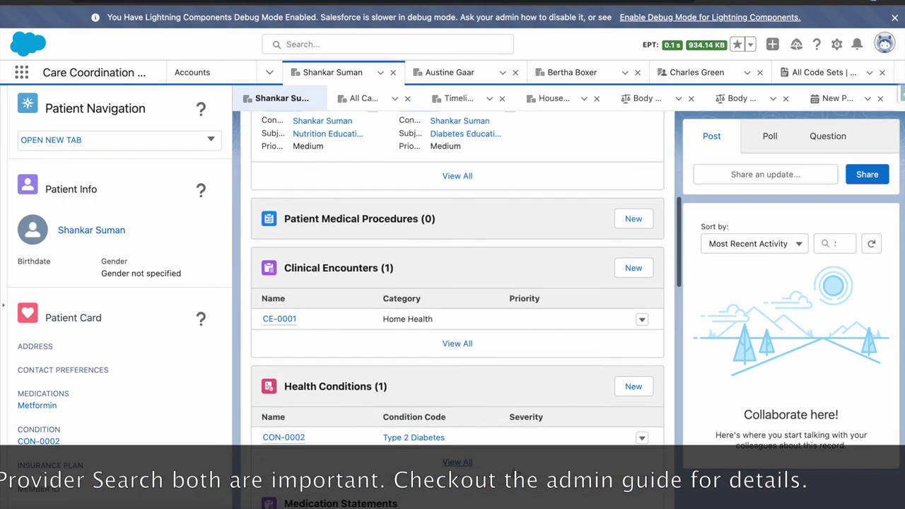
scroll(515, 472, down, 5)
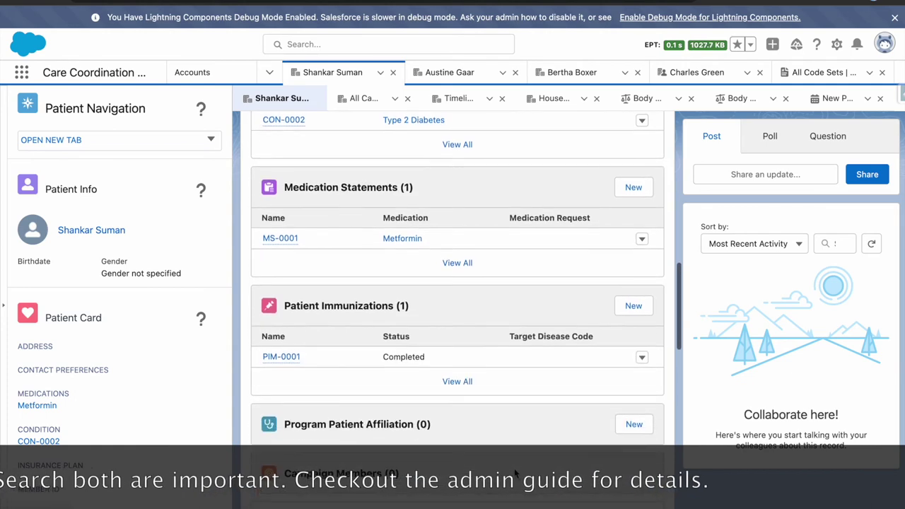
scroll(515, 472, up, 3)
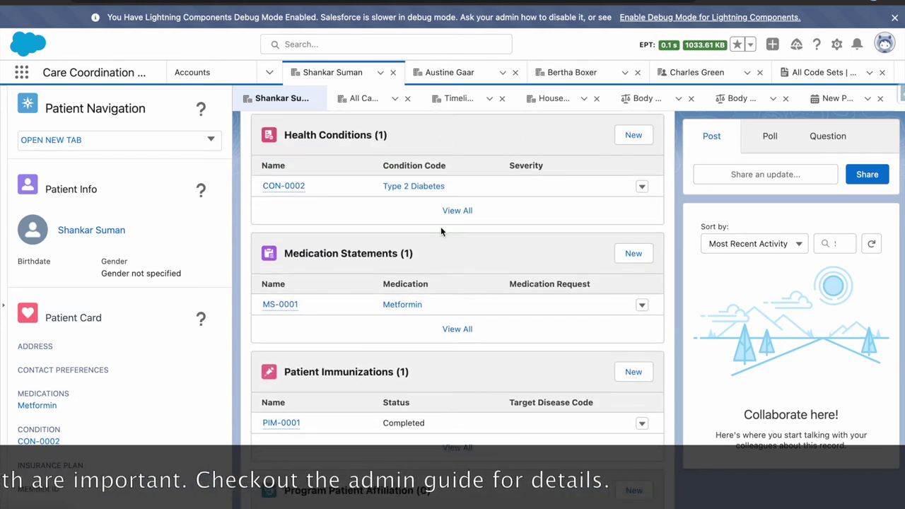
scroll(409, 167, up, 1)
scroll(410, 202, down, 2)
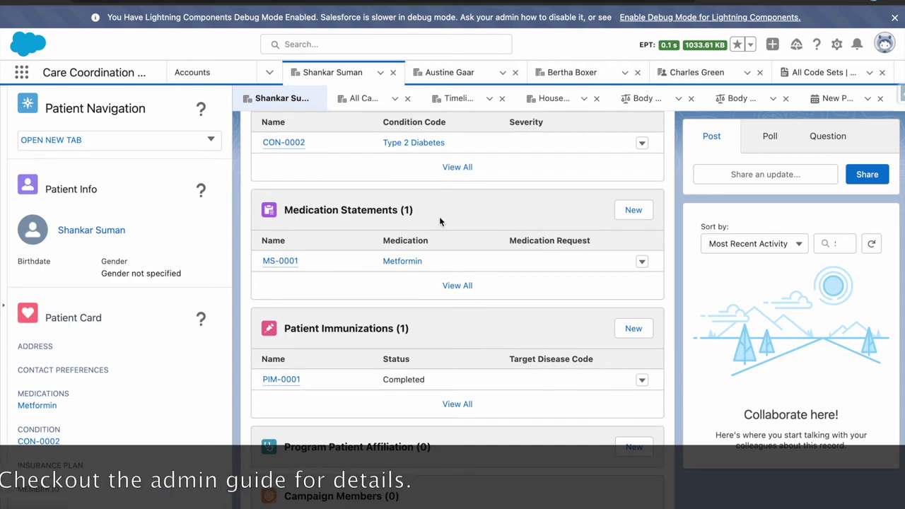
scroll(439, 216, down, 6)
scroll(439, 216, down, 2)
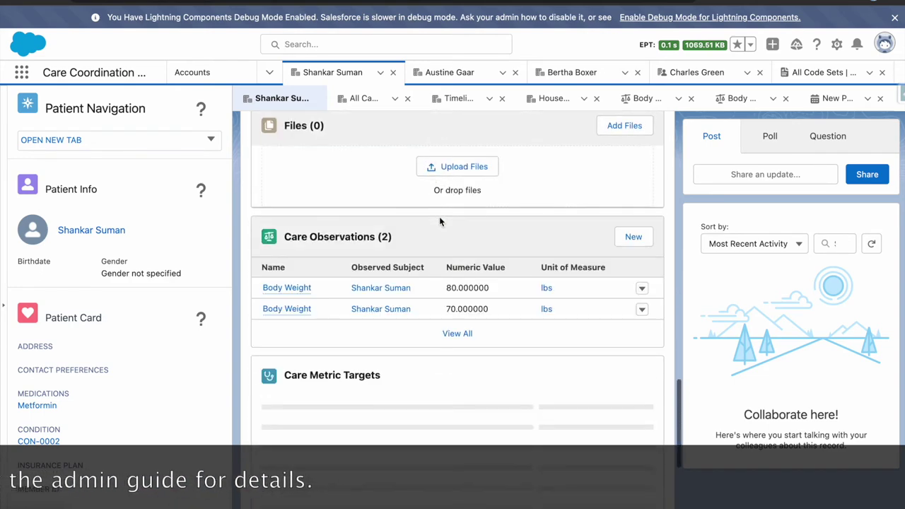
scroll(439, 216, up, 1)
scroll(439, 217, up, 6)
scroll(440, 223, up, 2)
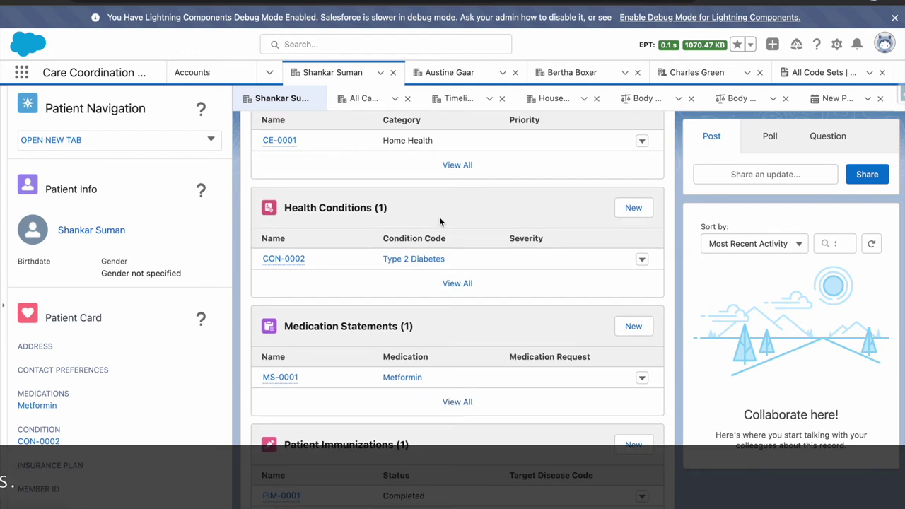
- Review immunizations, body weight observations and the SmartScale 2.0 asset further down
scroll(439, 216, down, 7)
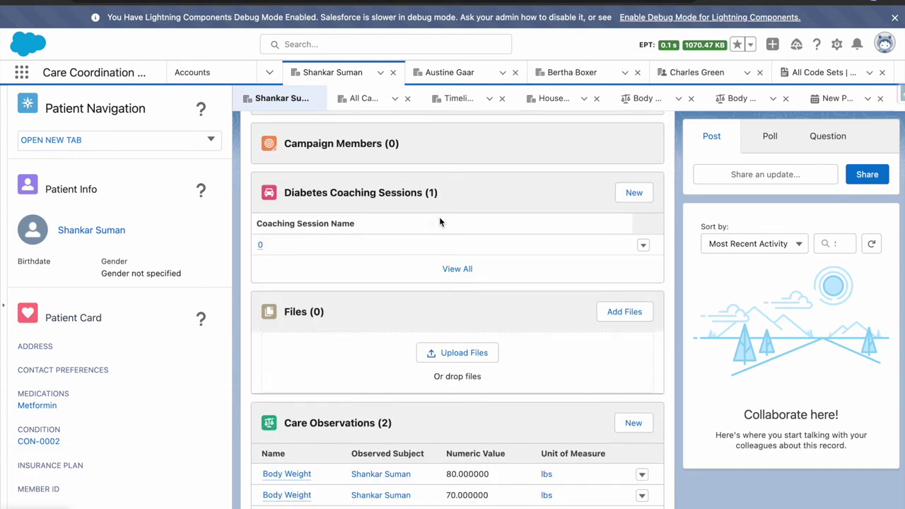
scroll(439, 216, up, 3)
drag(435, 269, 316, 270)
scroll(434, 186, up, 1)
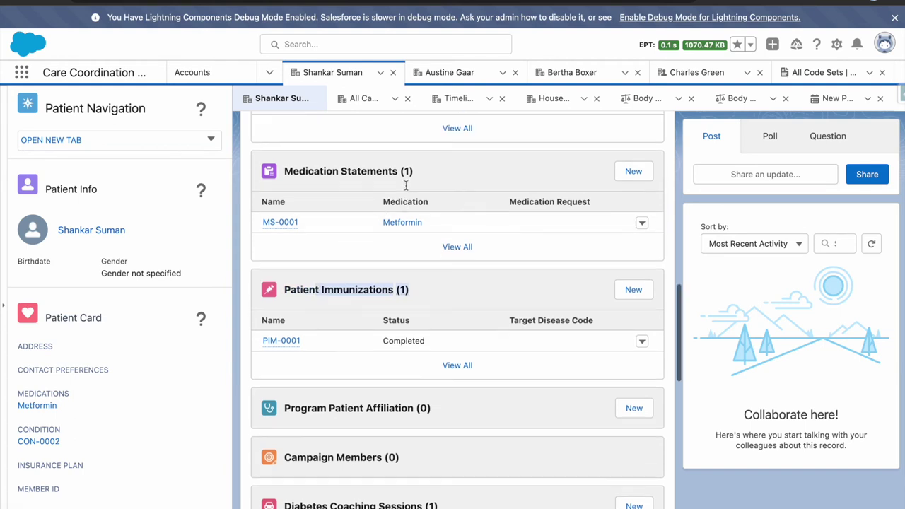
click(287, 191)
scroll(388, 247, down, 2)
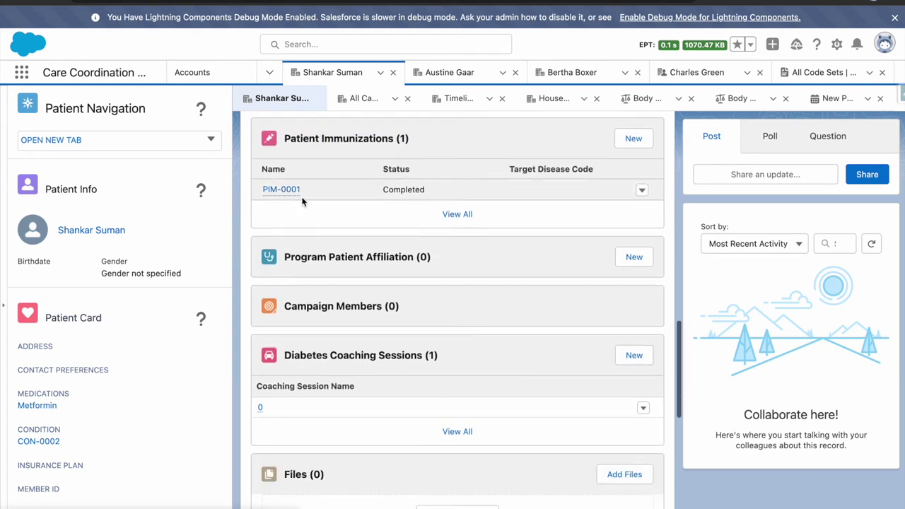
scroll(442, 309, down, 3)
scroll(442, 309, down, 3)
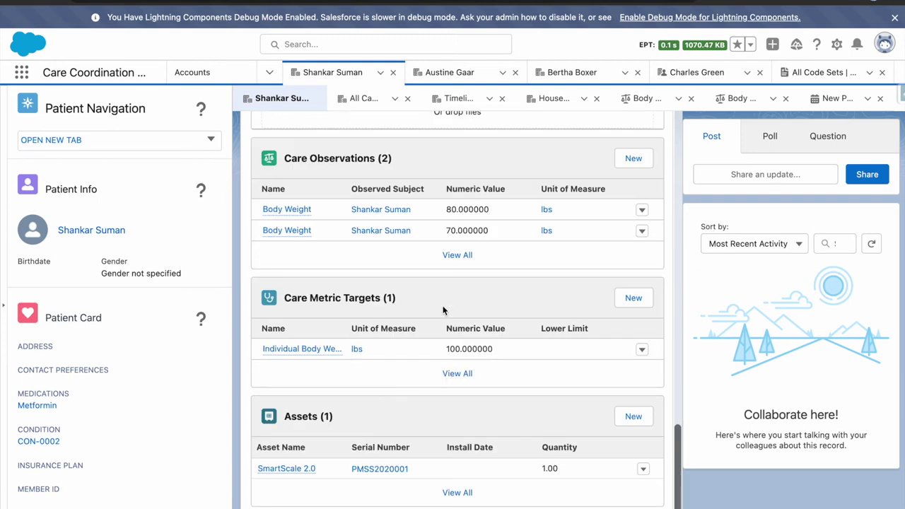
scroll(444, 309, up, 15)
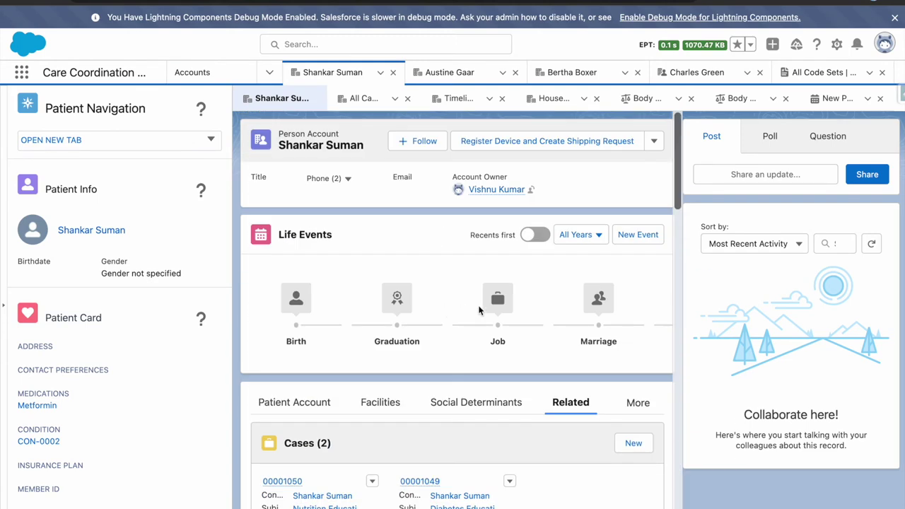
scroll(481, 308, down, 2)
click(641, 292)
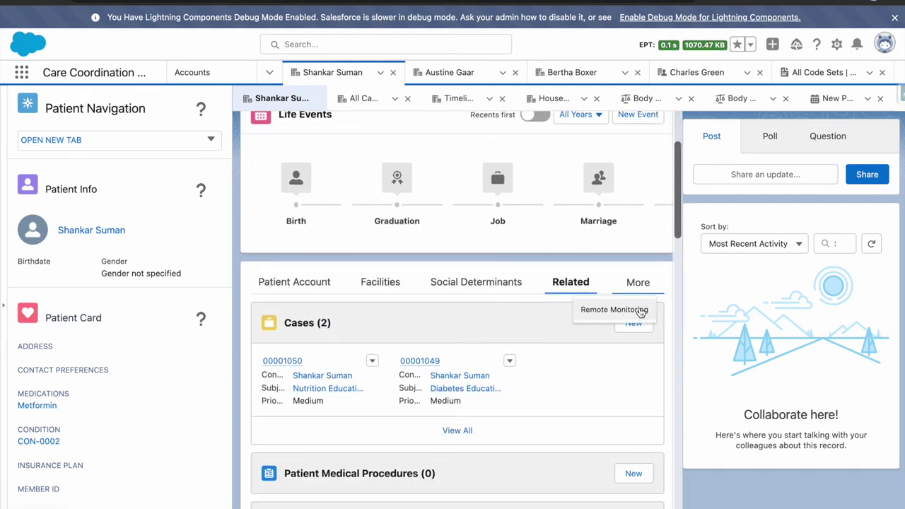
- Show Remote Monitoring with the Body Weight chart averaging 75 lbs over 90 days
click(641, 311)
scroll(483, 347, down, 2)
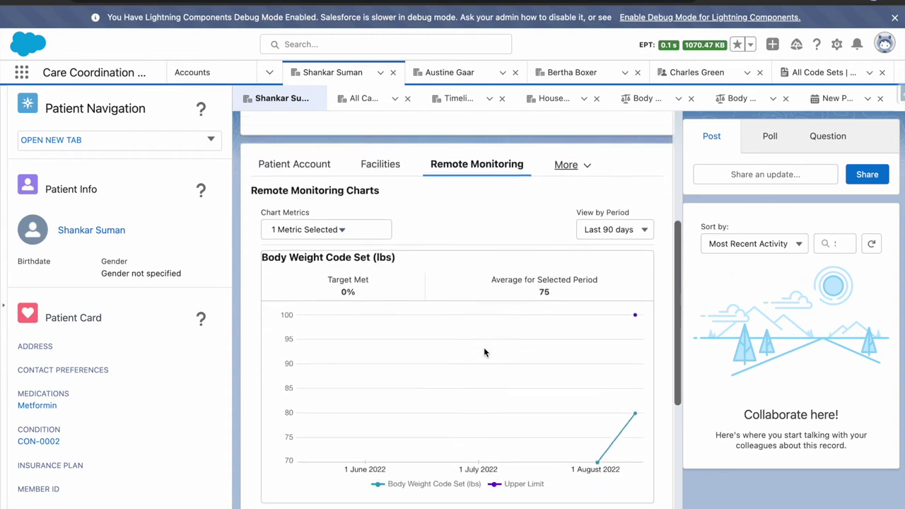
scroll(370, 242, down, 3)
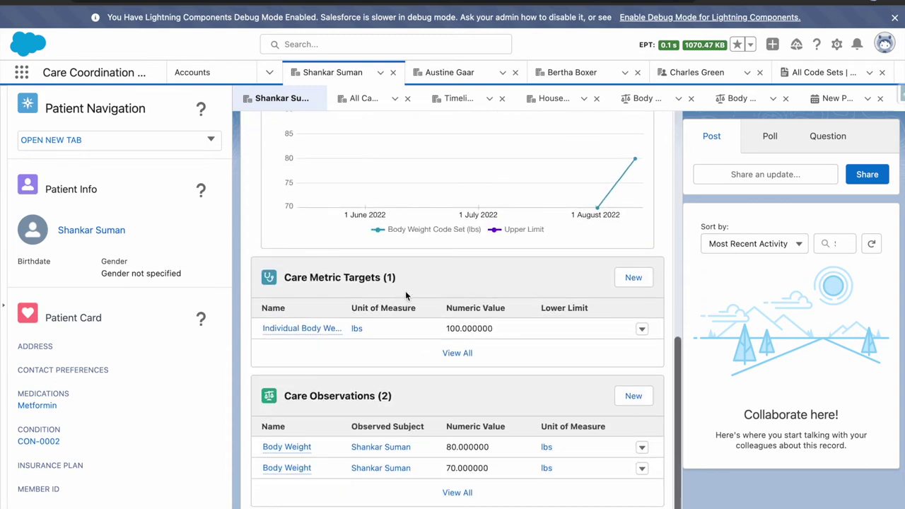
drag(407, 284, 285, 276)
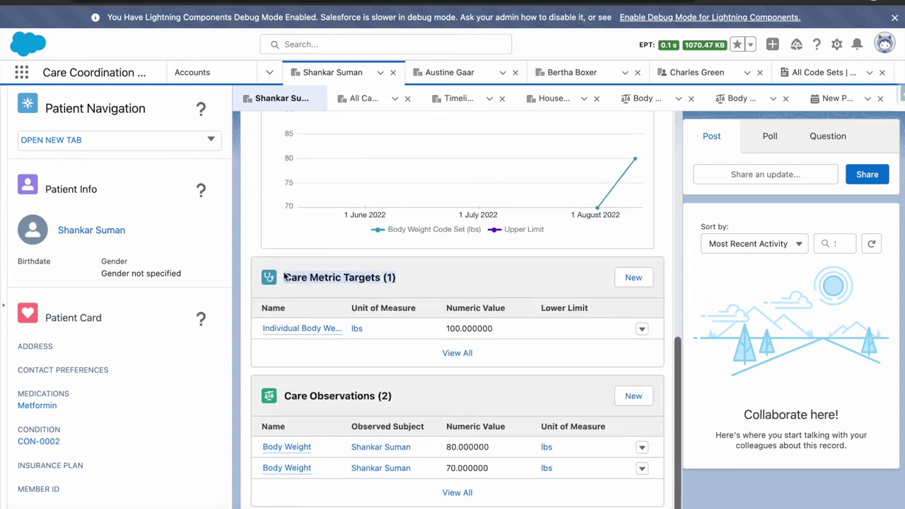
scroll(284, 275, up, 1)
scroll(284, 275, up, 1)
scroll(283, 275, down, 1)
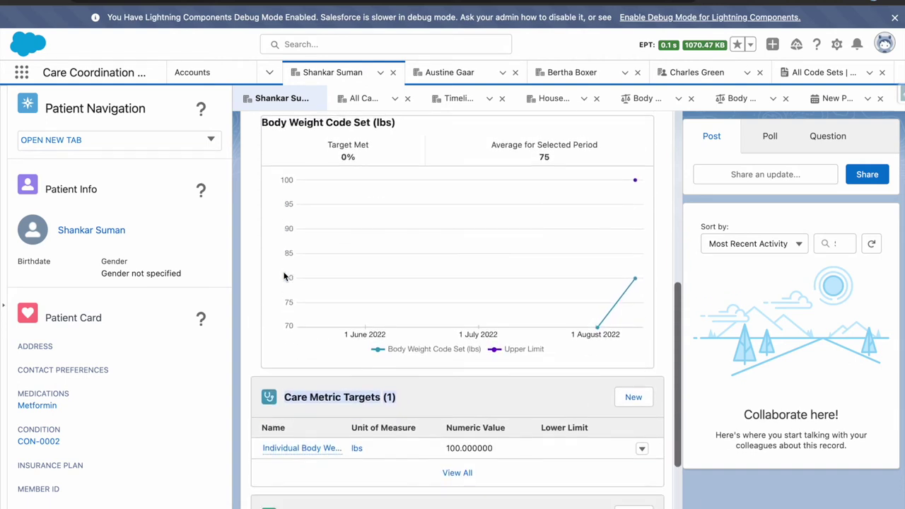
scroll(380, 355, down, 1)
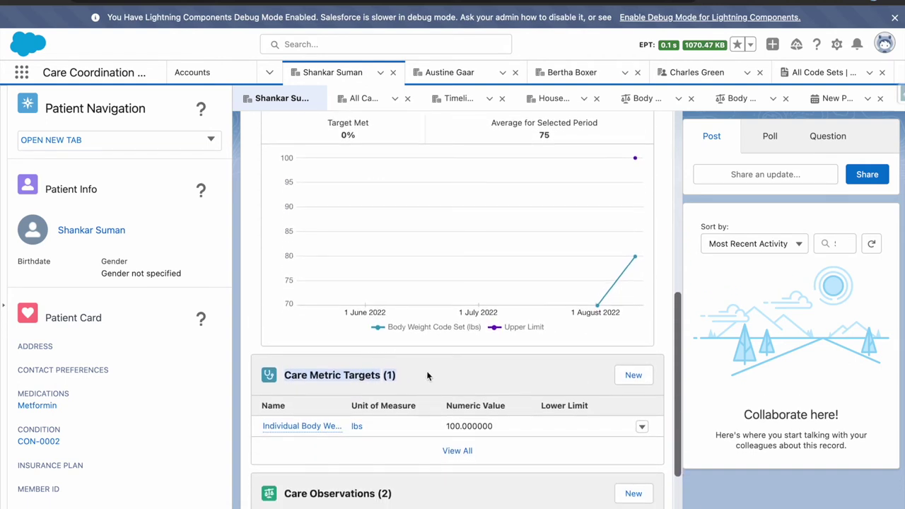
scroll(427, 375, up, 1)
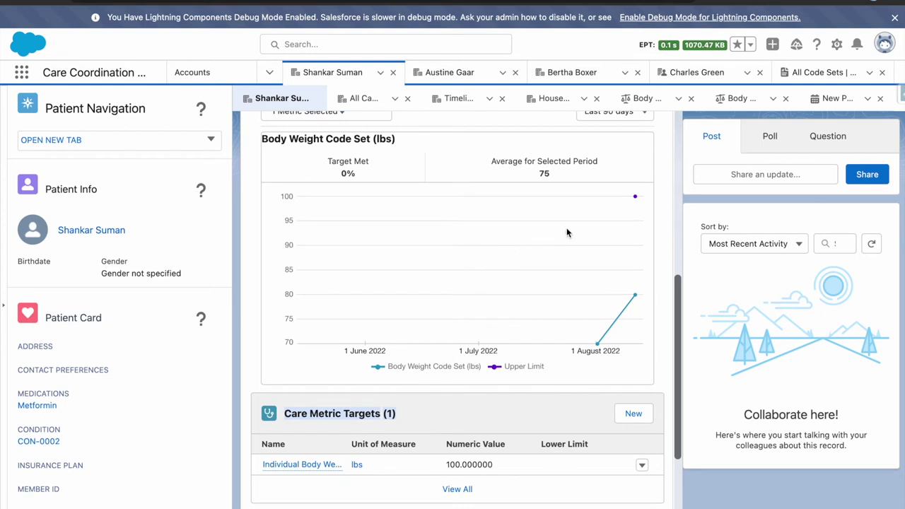
scroll(596, 246, down, 4)
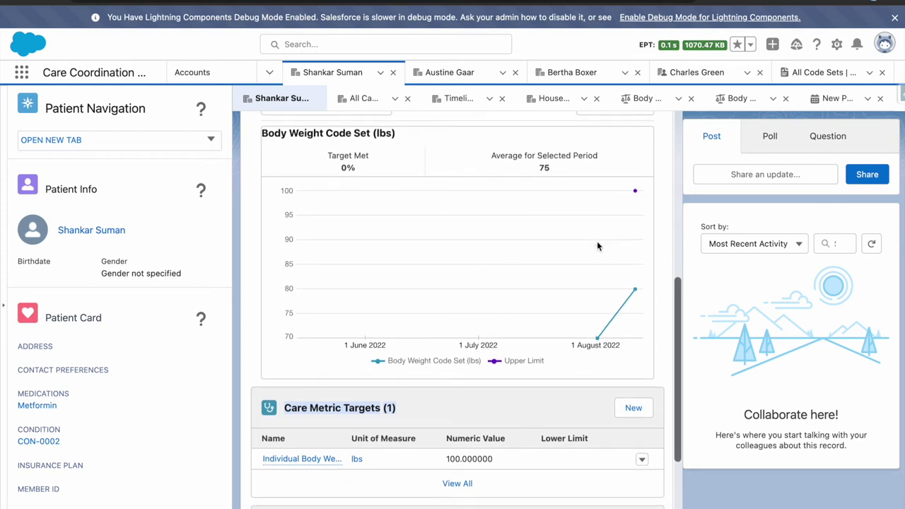
- Review Care Observations of 80 and 70 lbs against the 100 lbs weight target
drag(409, 403, 284, 400)
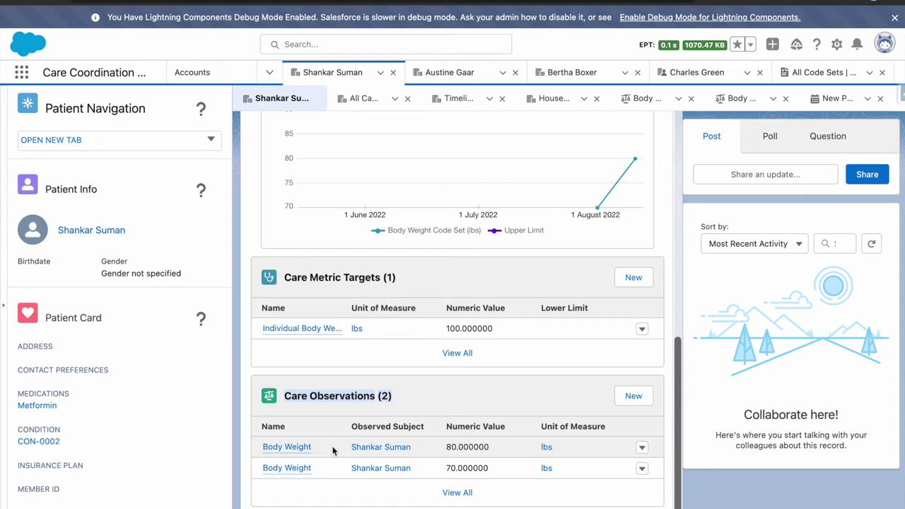
scroll(399, 387, up, 2)
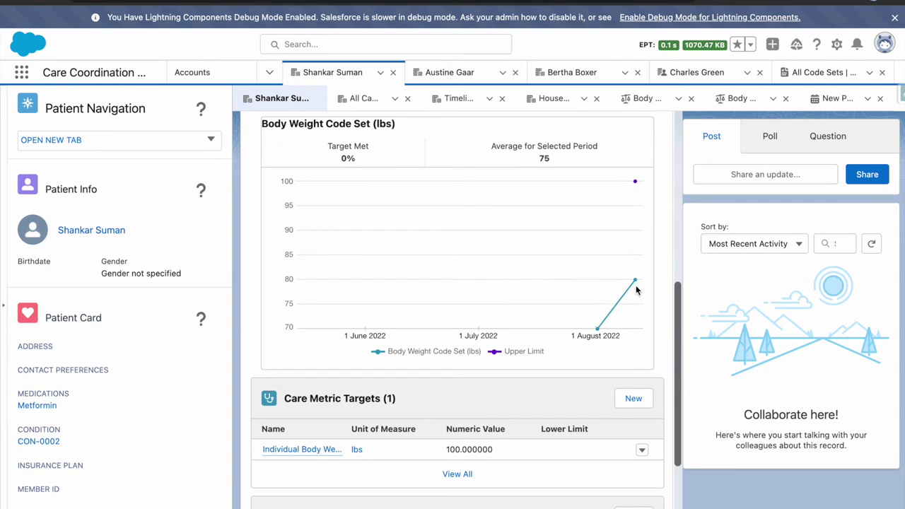
scroll(453, 212, down, 2)
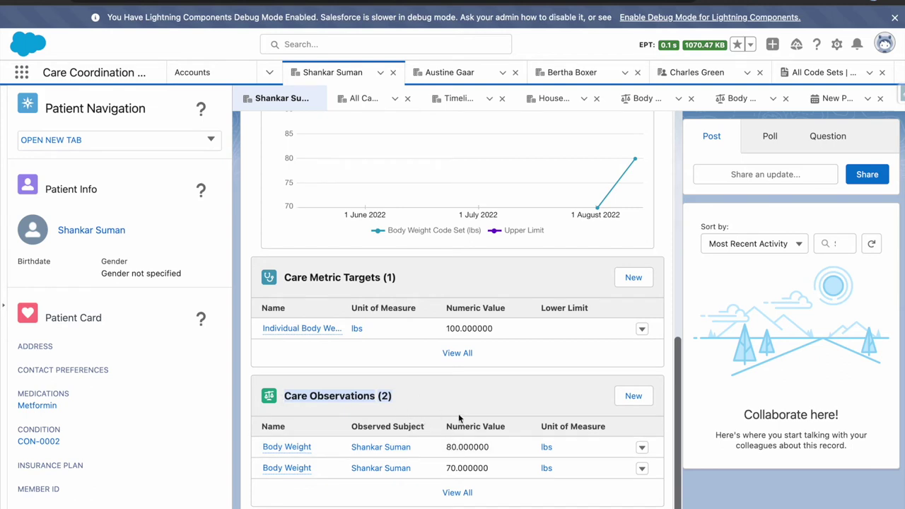
scroll(452, 417, up, 2)
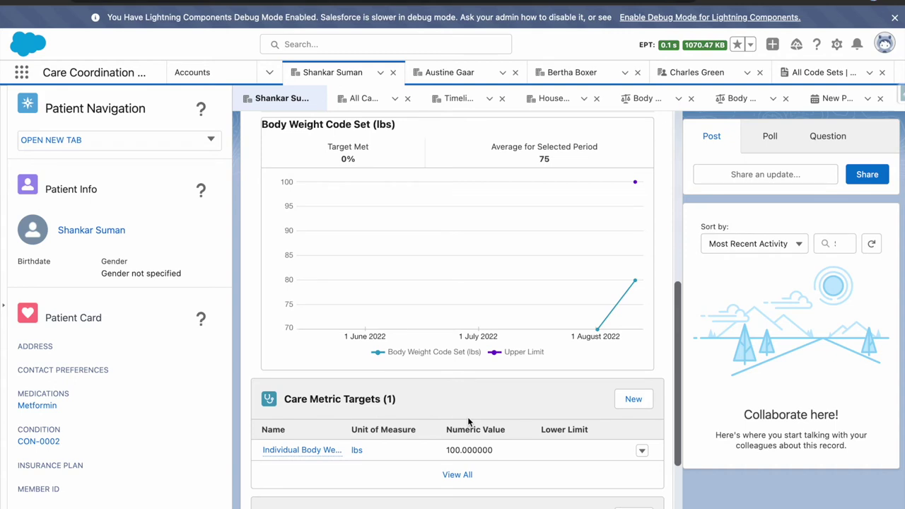
scroll(467, 416, up, 5)
click(570, 307)
scroll(467, 361, up, 2)
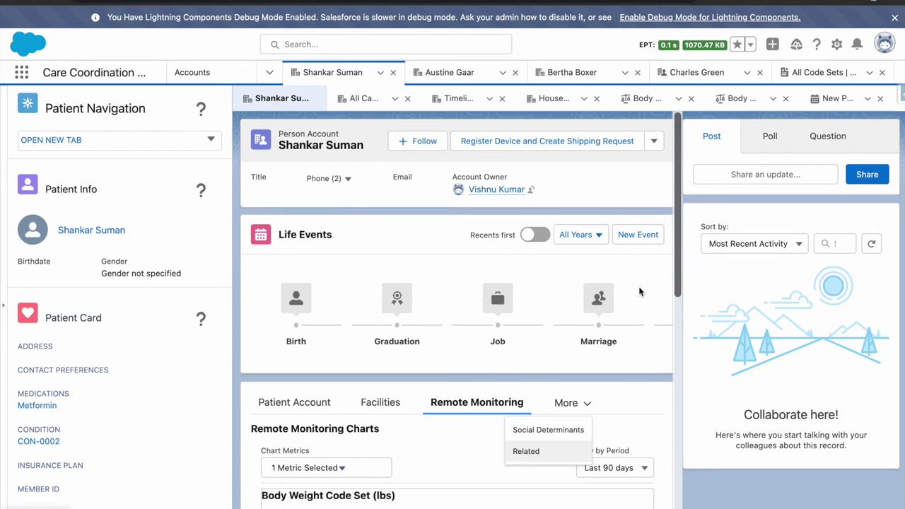
- Look through the All Care Plans, Timeline, Household and first Body Weight subtabs
click(367, 99)
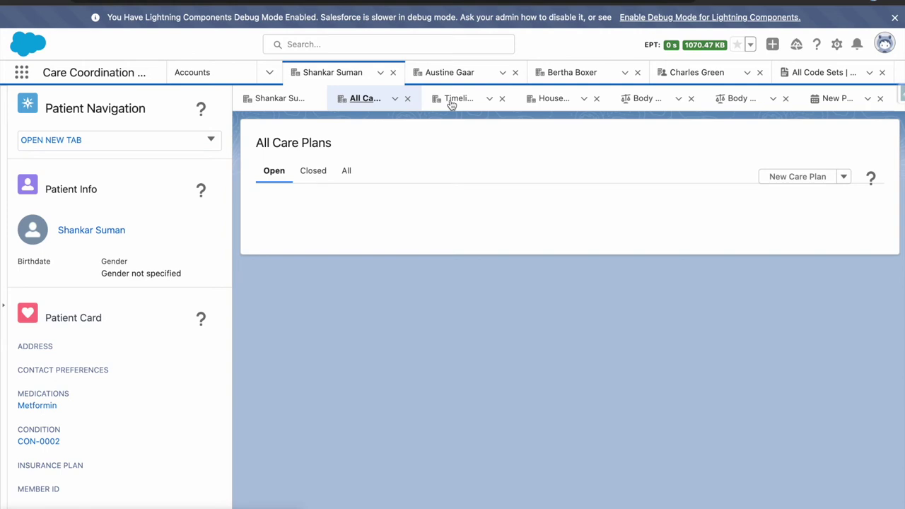
click(451, 103)
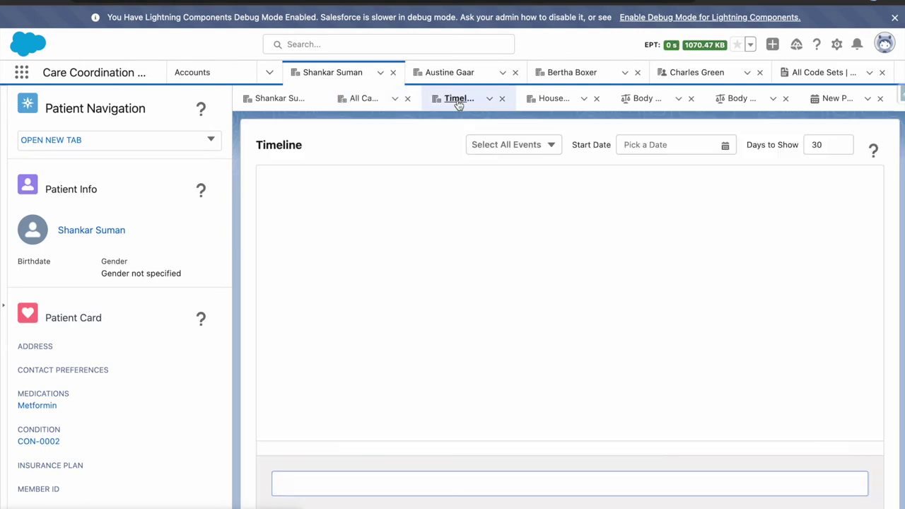
click(549, 102)
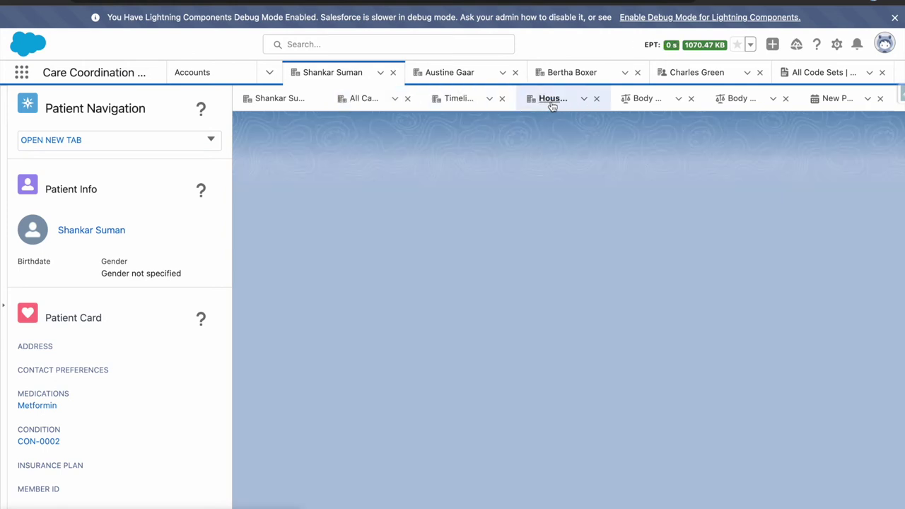
click(665, 103)
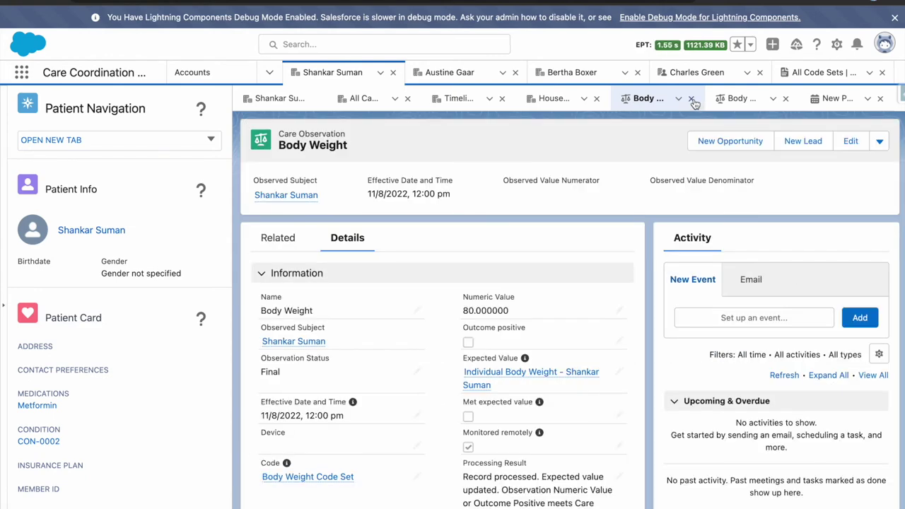
- Close both Body Weight subtabs and the New Person Life Event form
click(692, 101)
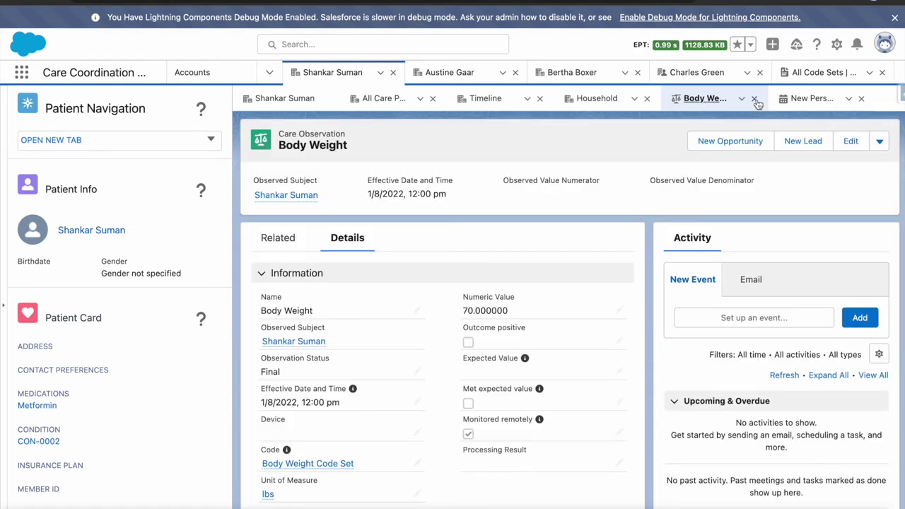
click(755, 99)
click(754, 99)
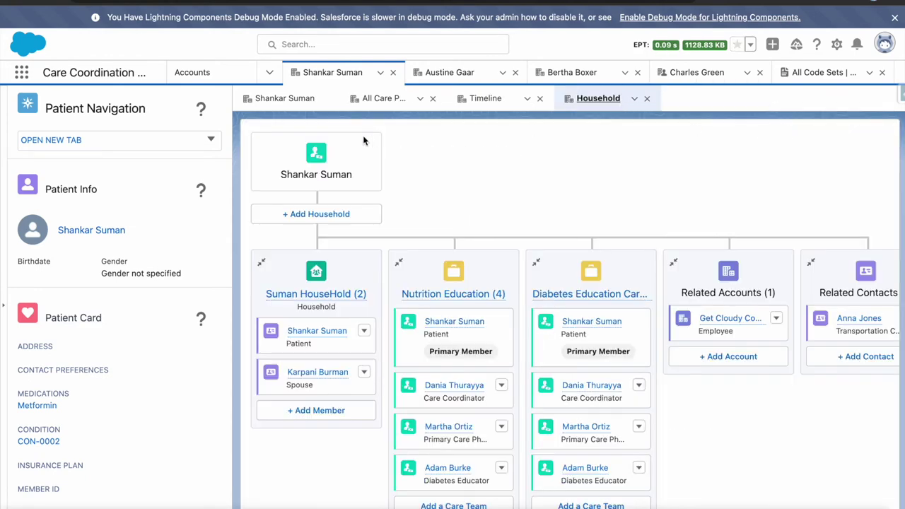
click(119, 140)
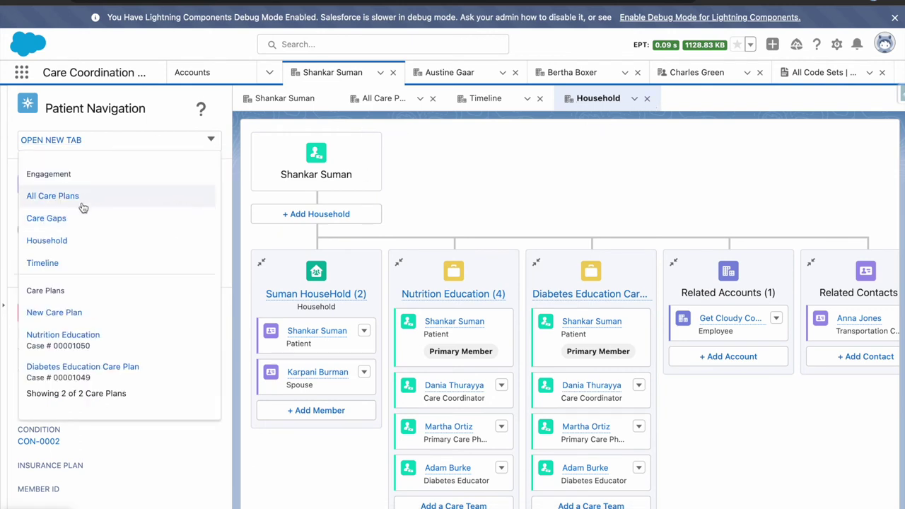
- Show All Care Plans and expand Nutrition Education to see its tasks and problem
click(398, 100)
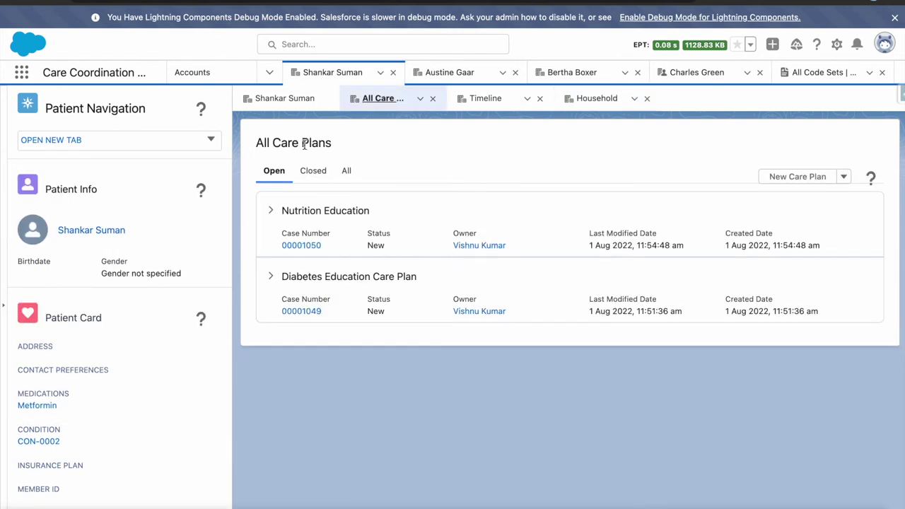
drag(273, 144, 331, 144)
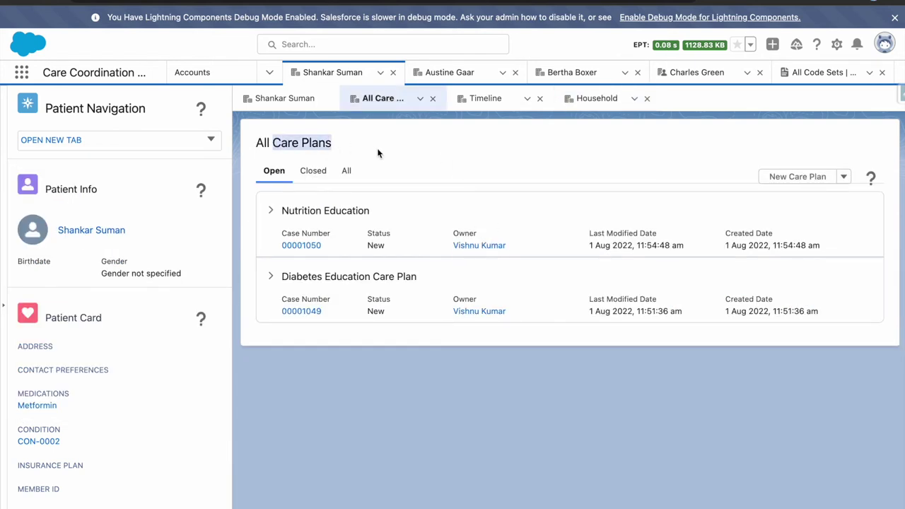
click(271, 211)
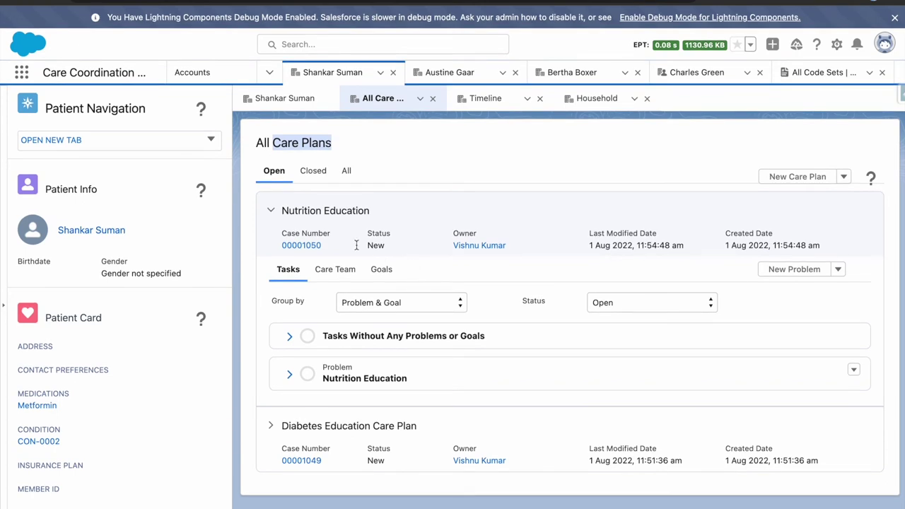
click(287, 213)
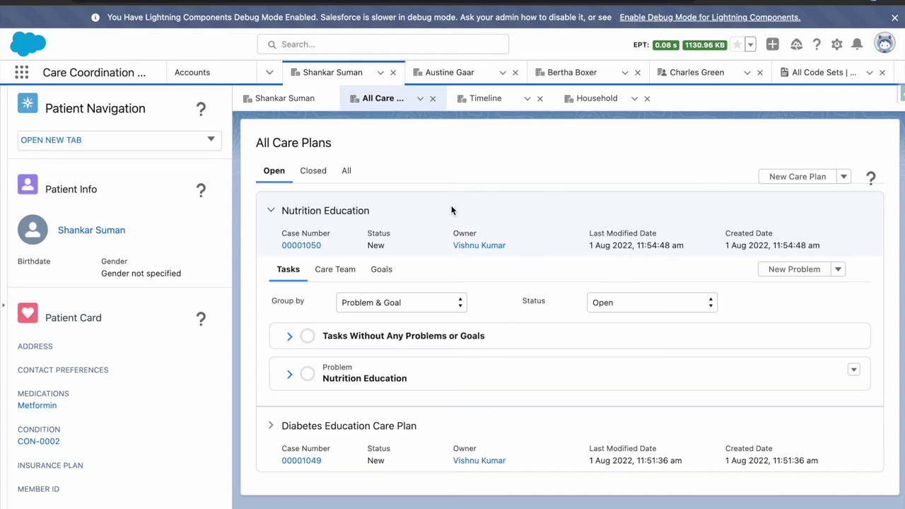
click(839, 273)
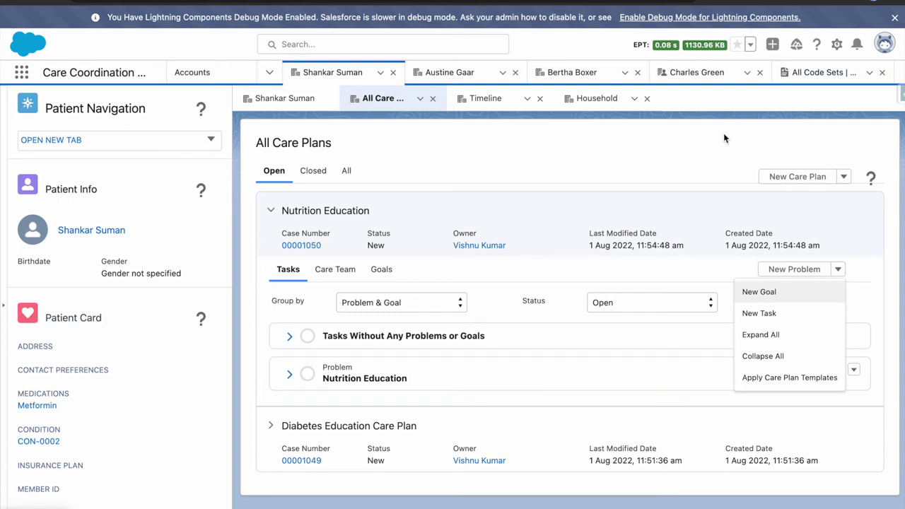
click(484, 176)
- Load the Timeline's 30 days from 28 Jul 2022 and check its event category filter
click(485, 99)
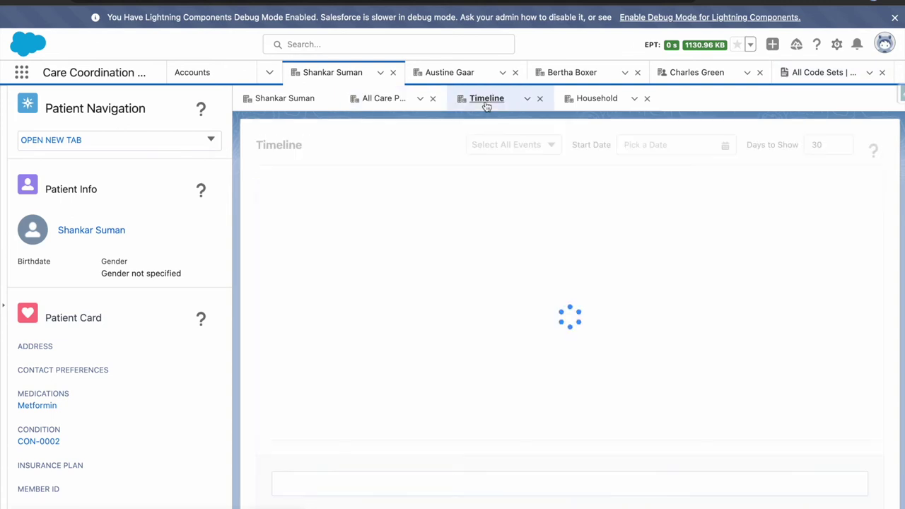
scroll(456, 269, down, 1)
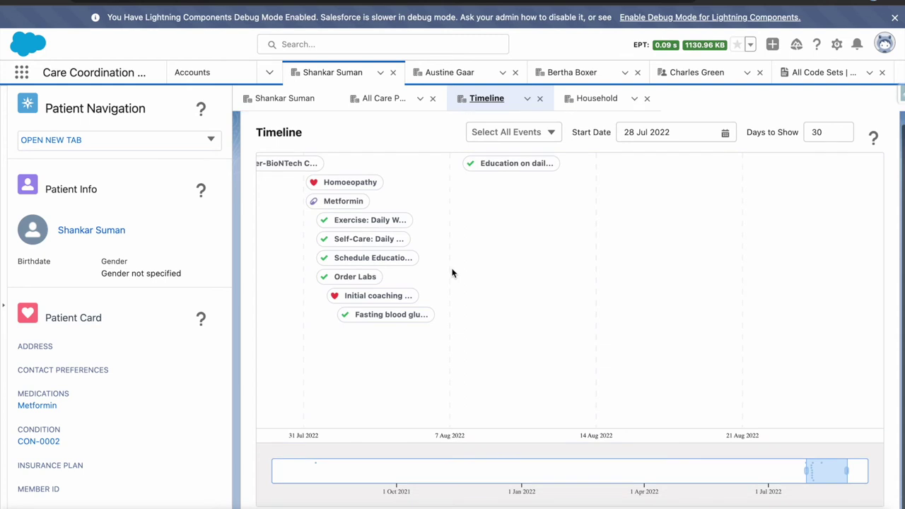
scroll(465, 224, up, 1)
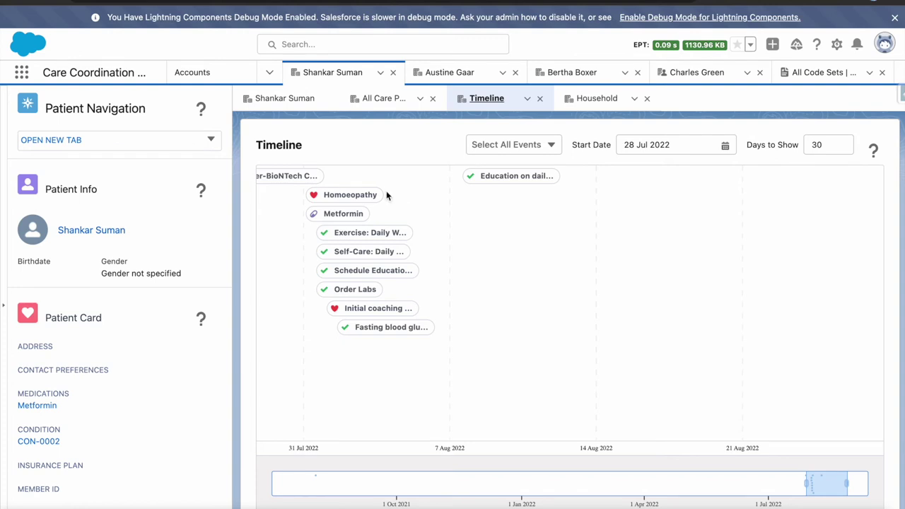
click(506, 144)
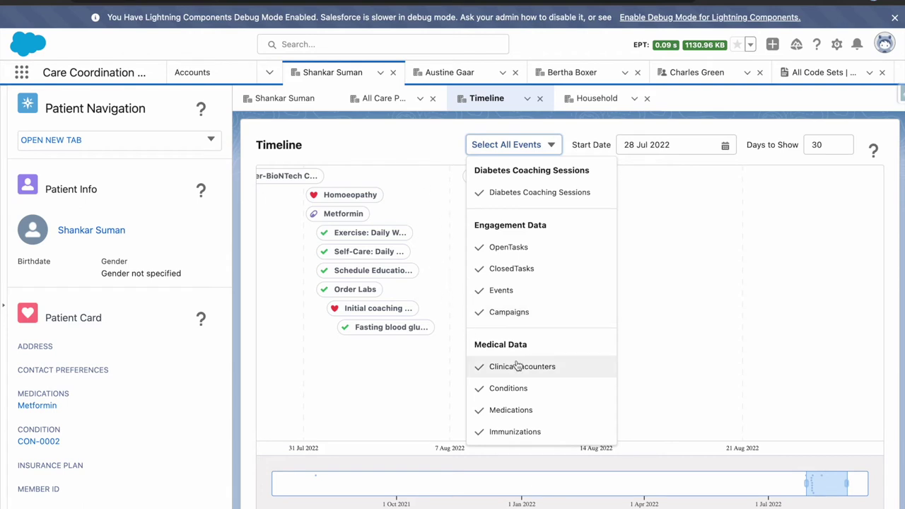
- Search apps for 'timeline', open the 9 Timeline View Configurations, then return to the patient
click(26, 74)
text(pat)
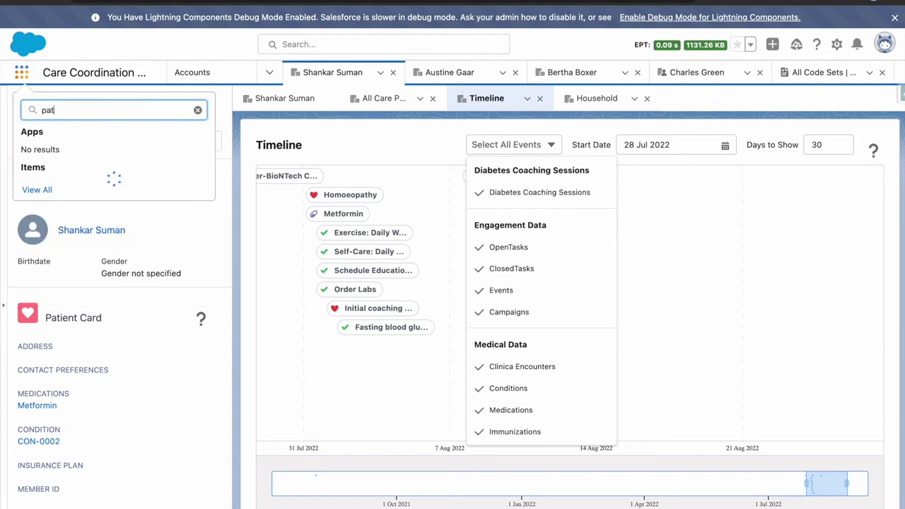
text(ient)
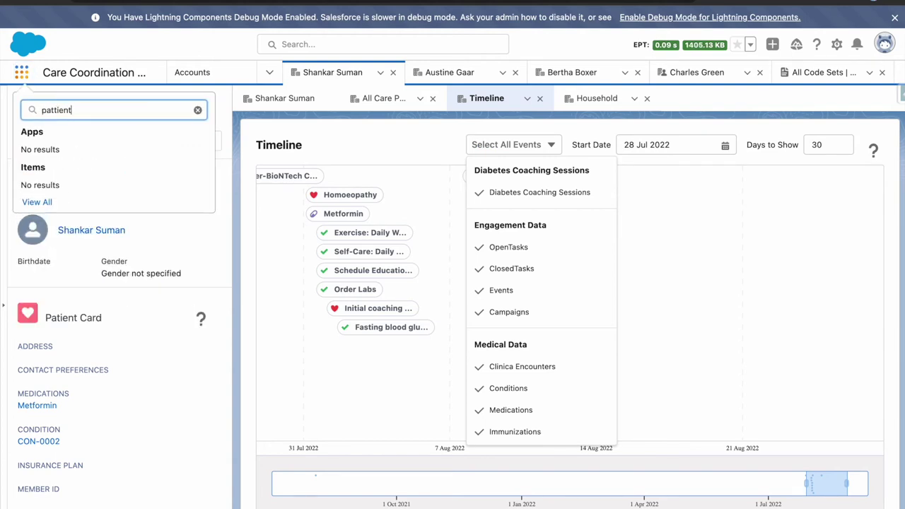
key(ctrl+a)
text(patient)
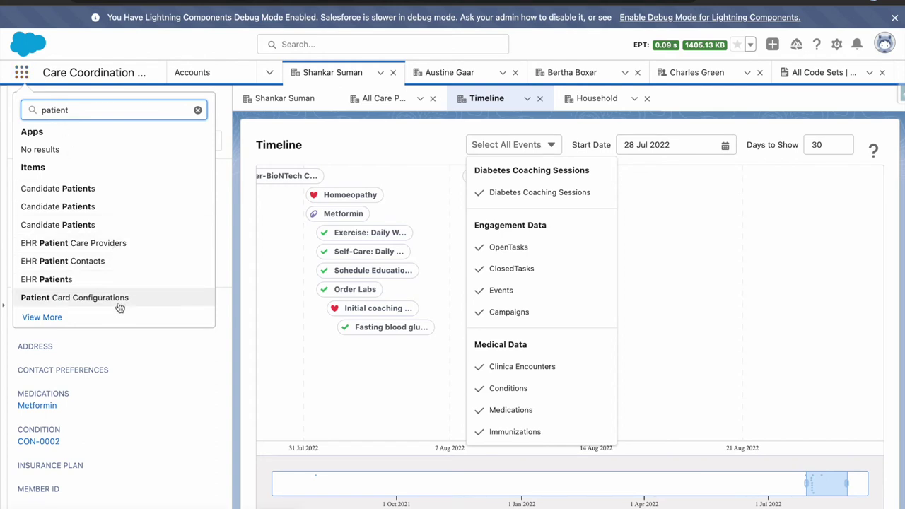
key(ctrl+a)
text(timelin)
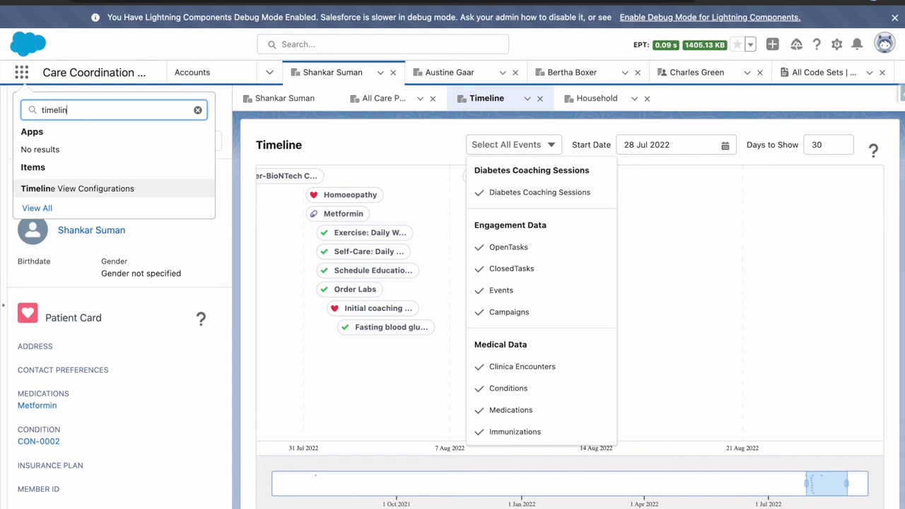
click(120, 188)
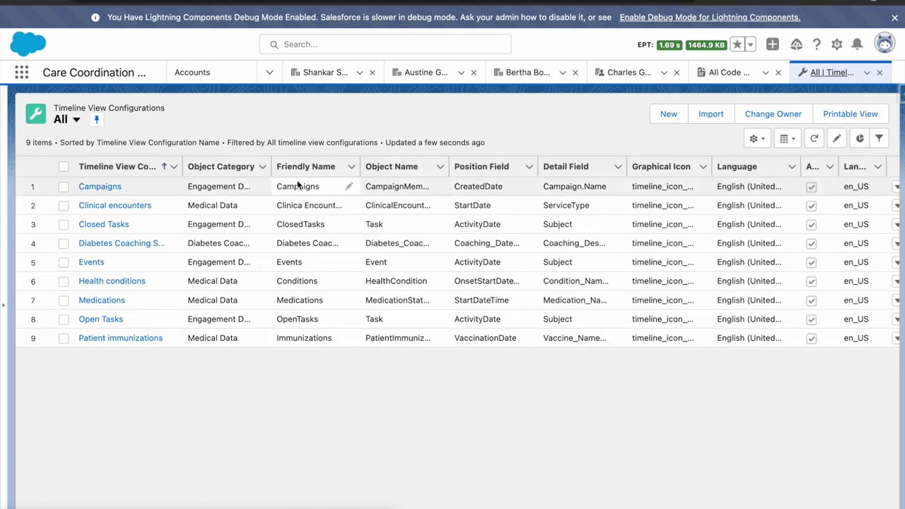
click(327, 77)
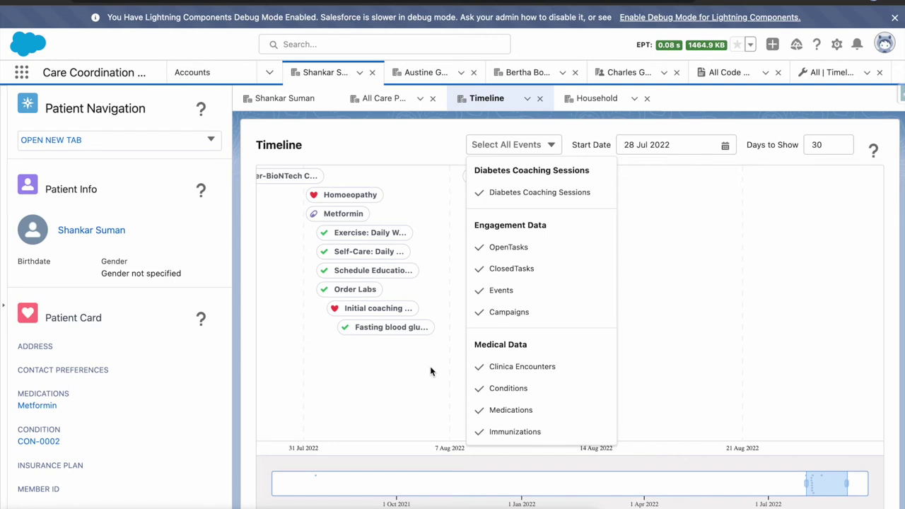
- Shift the Timeline window to start at 13 Jul 2022 and view the Exercise: Daily details
scroll(432, 402, down, 1)
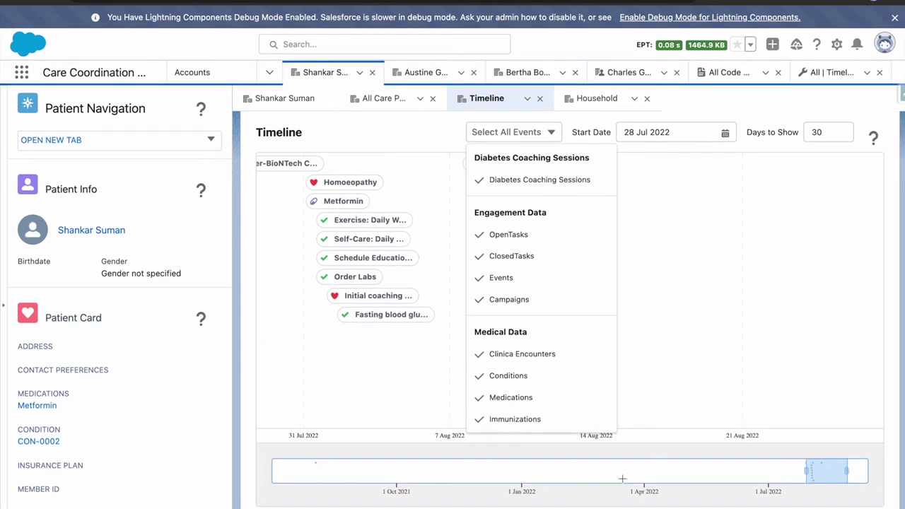
drag(832, 477, 806, 475)
scroll(811, 301, up, 1)
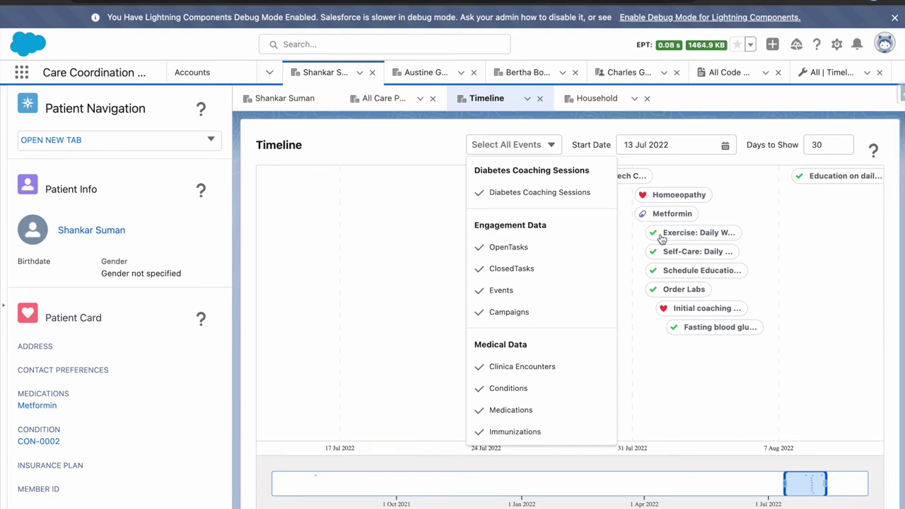
mouse_move(661, 239)
- Review the Household map's household, both care teams, related account and related contacts
click(589, 101)
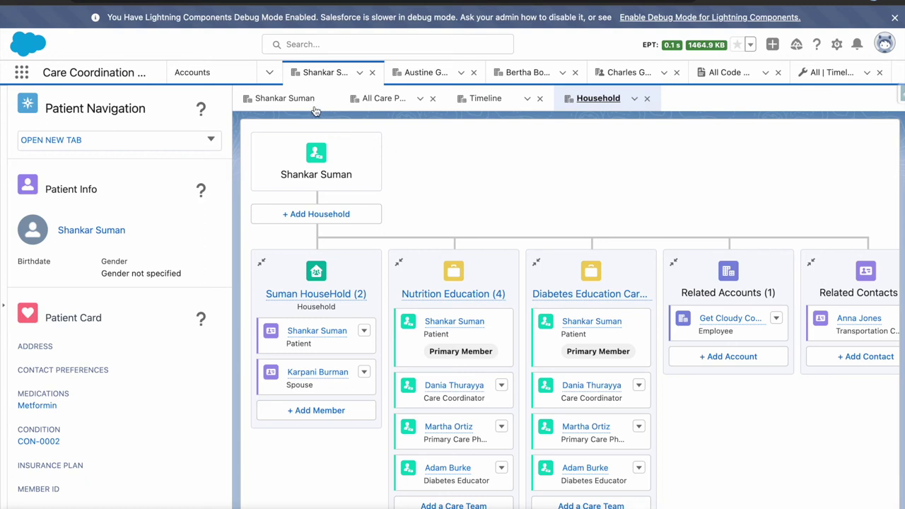
scroll(418, 189, down, 1)
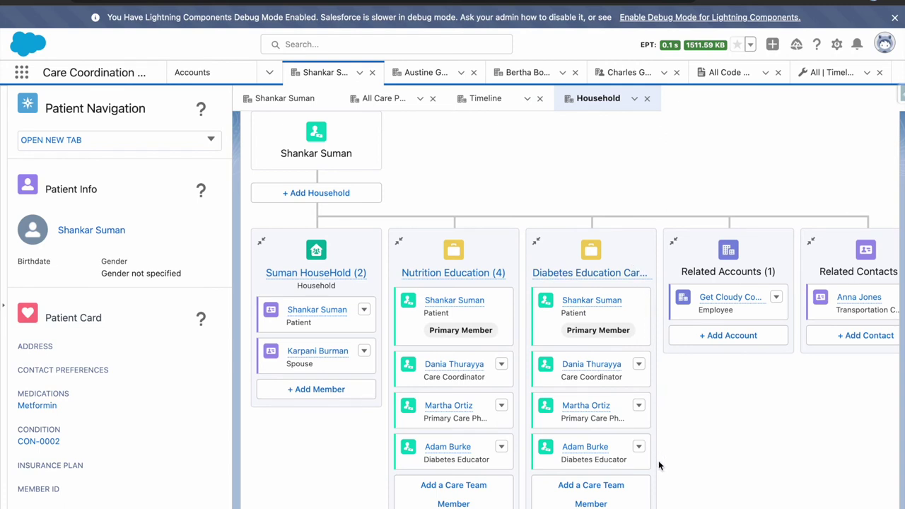
scroll(658, 465, right, 2)
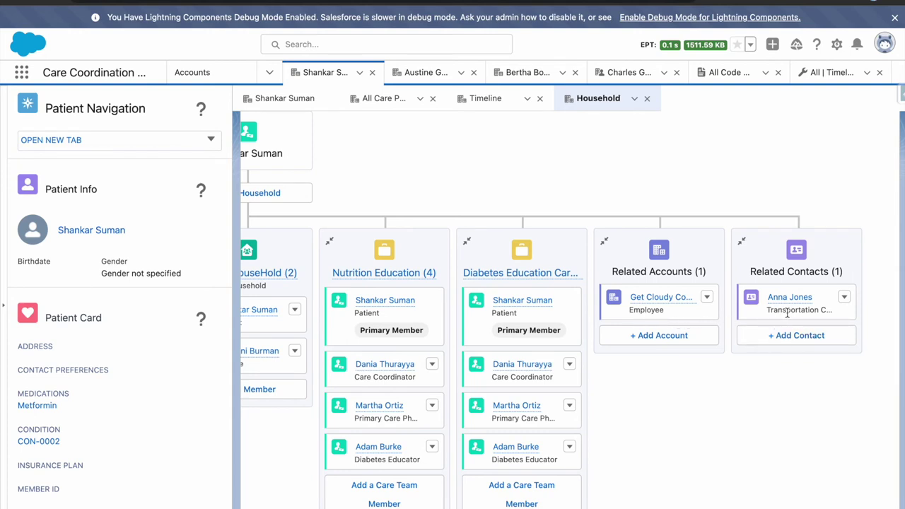
scroll(789, 320, left, 2)
scroll(789, 319, left, 1)
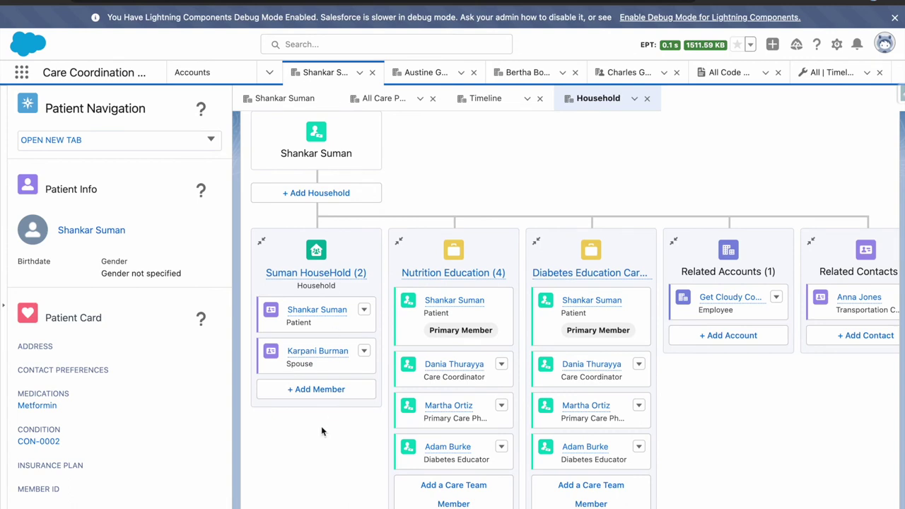
scroll(320, 428, up, 1)
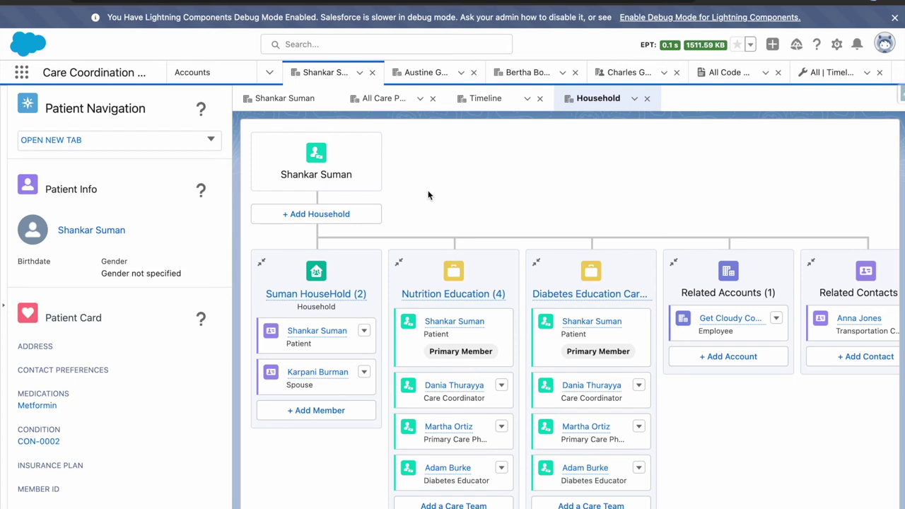
scroll(428, 191, down, 1)
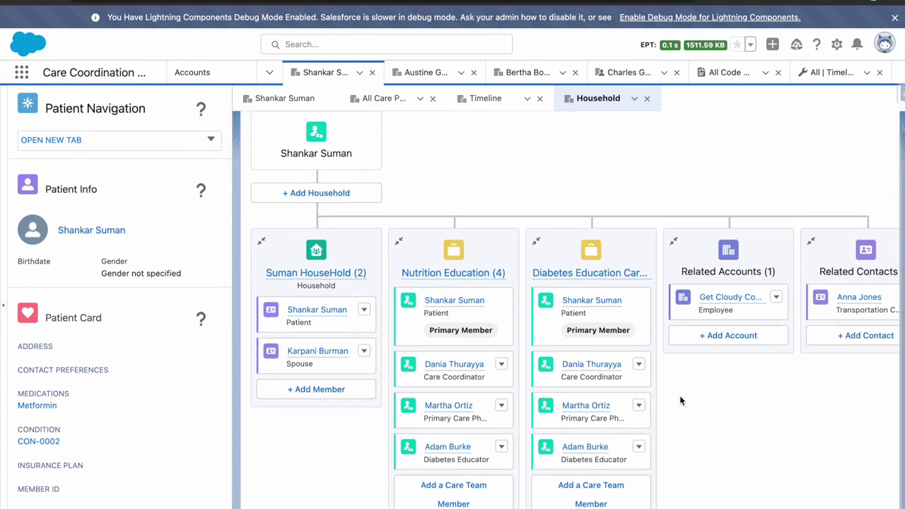
scroll(637, 205, up, 1)
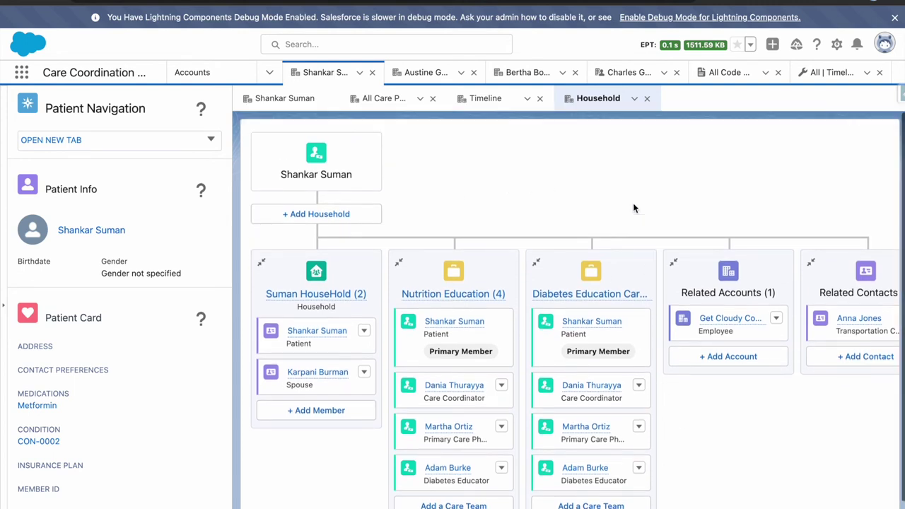